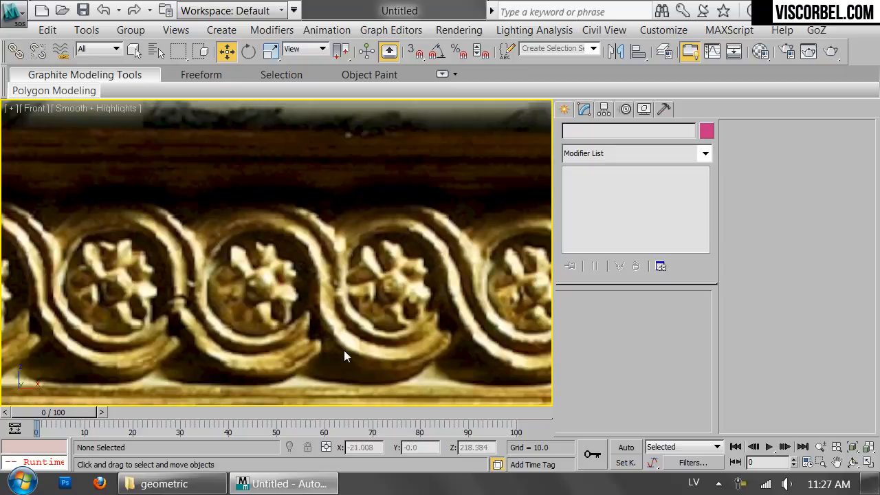
Step: Examine the interlocking scroll ornament along the reference table's frieze, from one corner rosette panel to the other
{"action": "middle_click_drag", "start_coordinate": [449, 306], "coordinate": [195, 314]}
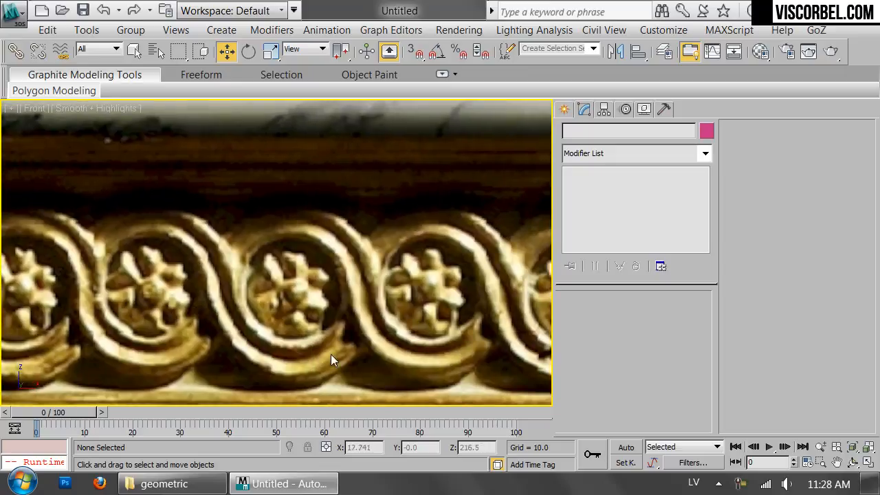
{"action": "middle_click_drag", "start_coordinate": [320, 317], "coordinate": [341, 303]}
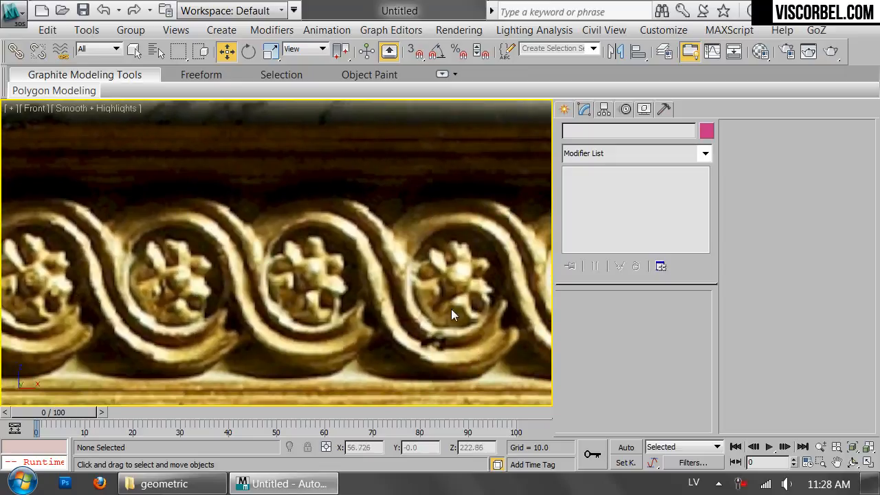
{"action": "middle_click_drag", "start_coordinate": [400, 313], "coordinate": [167, 295]}
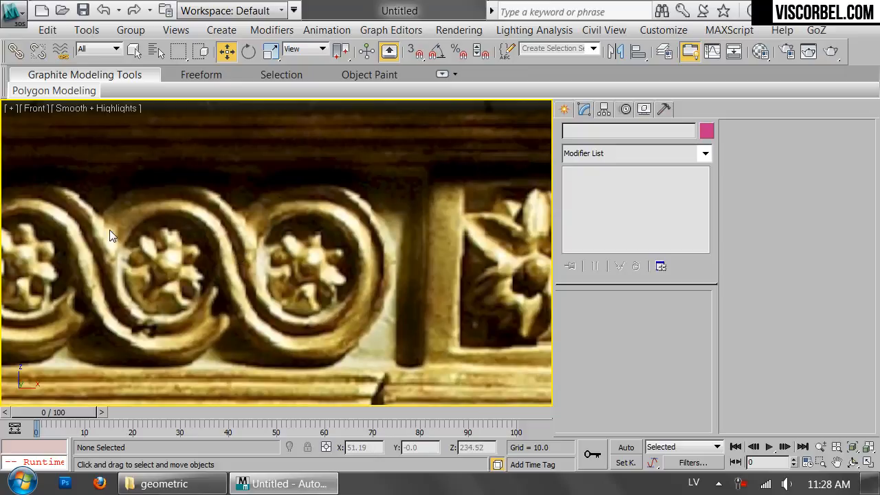
{"action": "middle_click_drag", "start_coordinate": [109, 229], "coordinate": [399, 245]}
{"action": "middle_click_drag", "start_coordinate": [114, 250], "coordinate": [437, 248]}
{"action": "middle_click_drag", "start_coordinate": [157, 256], "coordinate": [361, 251]}
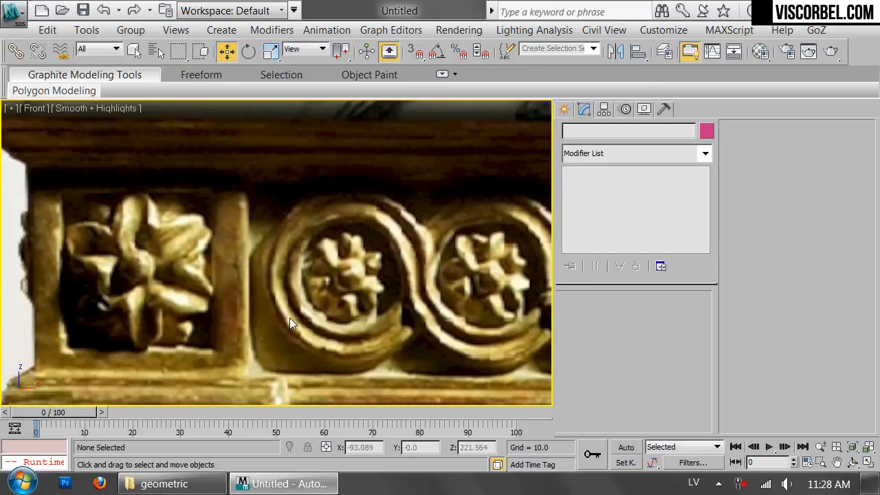
{"action": "scroll", "coordinate": [291, 318], "scroll_direction": "down", "scroll_amount": 5}
{"action": "middle_click_drag", "start_coordinate": [423, 211], "coordinate": [250, 256]}
{"action": "scroll", "coordinate": [251, 256], "scroll_direction": "up", "scroll_amount": 10}
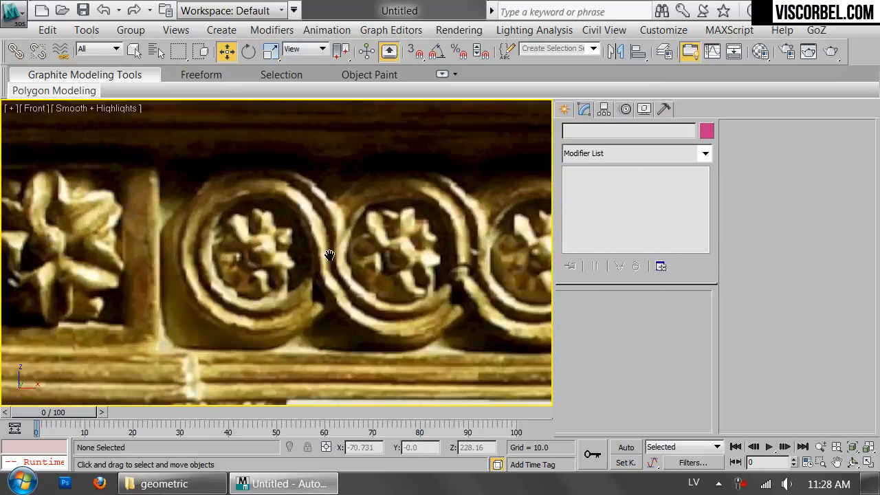
Step: Draw an edge-based circle with a radius of about 12.3 over the leftmost scroll of the frieze
{"action": "right_click", "coordinate": [393, 259]}
{"action": "left_click", "coordinate": [426, 176]}
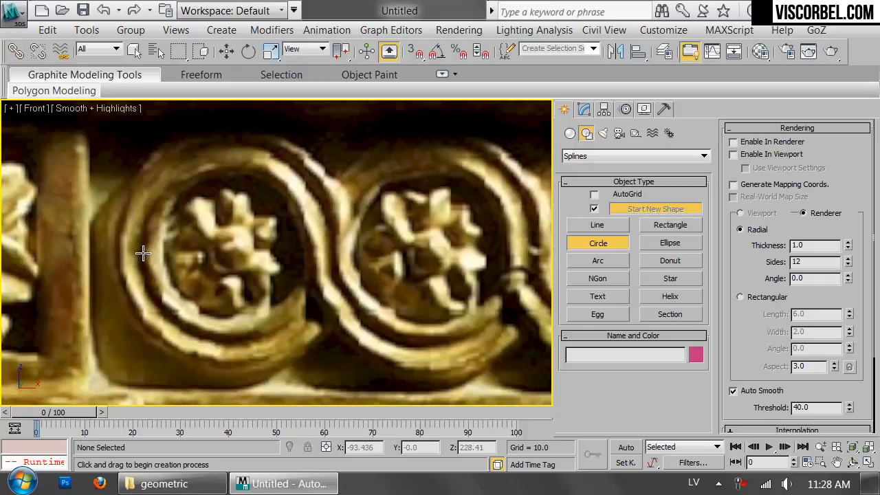
{"action": "scroll", "coordinate": [743, 275], "scroll_direction": "down", "scroll_amount": 3}
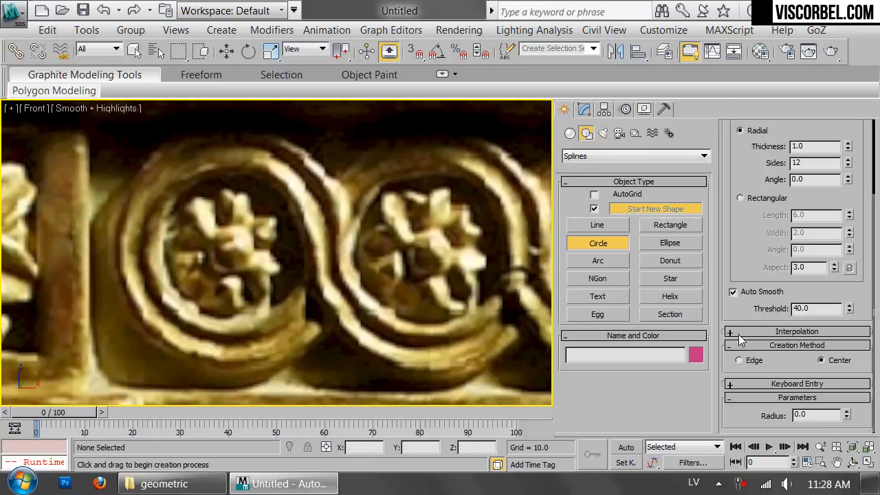
{"action": "left_click_drag", "start_coordinate": [135, 256], "coordinate": [335, 256]}
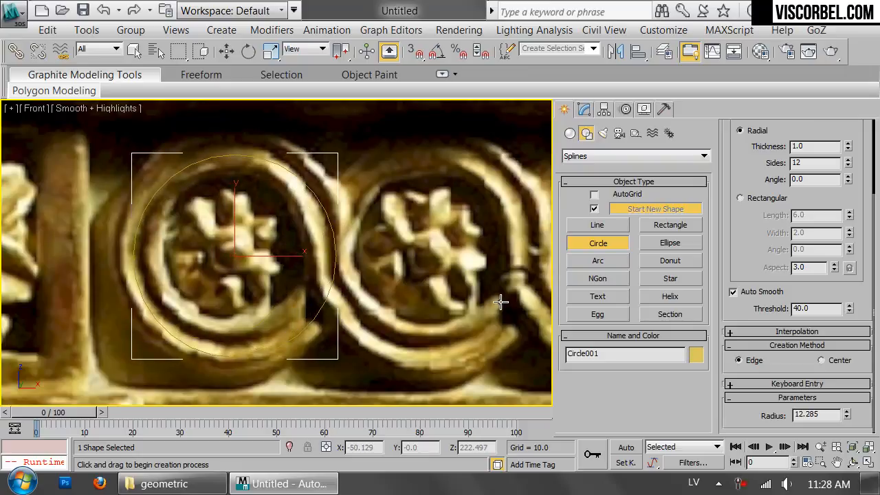
Step: Clone the circle once along X as an instance so it sits over the second scroll, touching the first
{"action": "scroll", "coordinate": [502, 300], "scroll_direction": "down", "scroll_amount": 3}
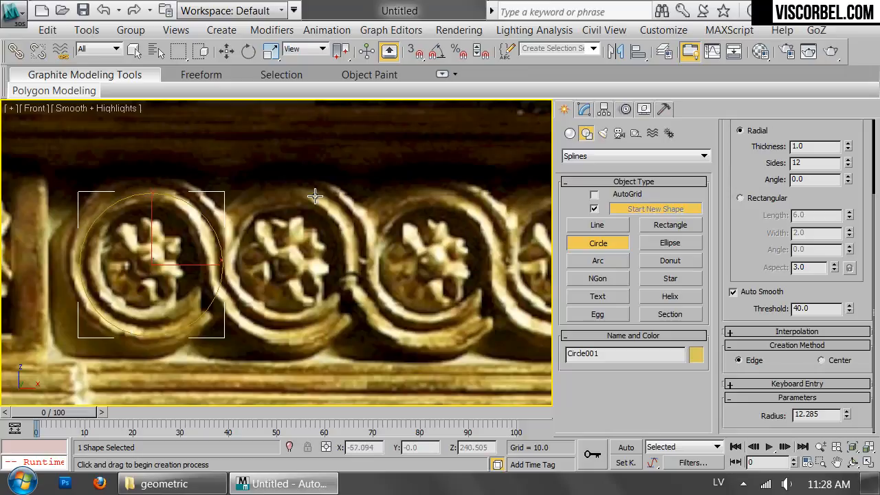
{"action": "scroll", "coordinate": [173, 167], "scroll_direction": "down", "scroll_amount": 5}
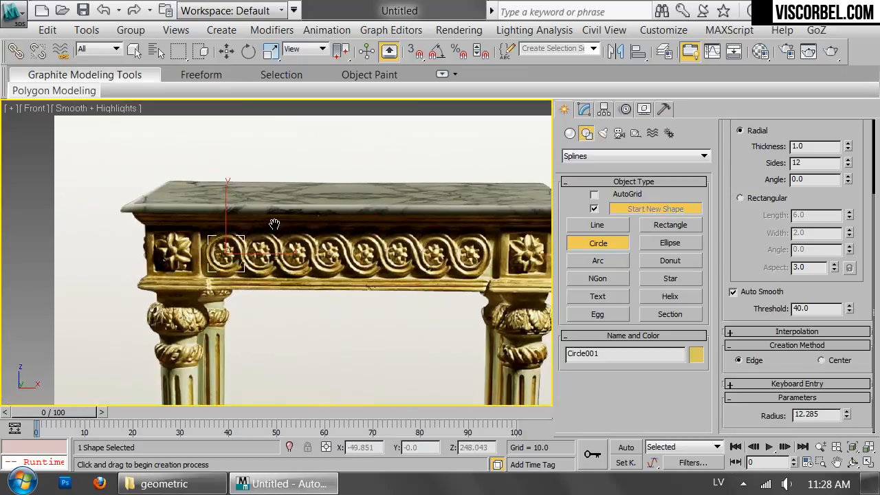
{"action": "middle_click_drag", "start_coordinate": [198, 243], "coordinate": [132, 246]}
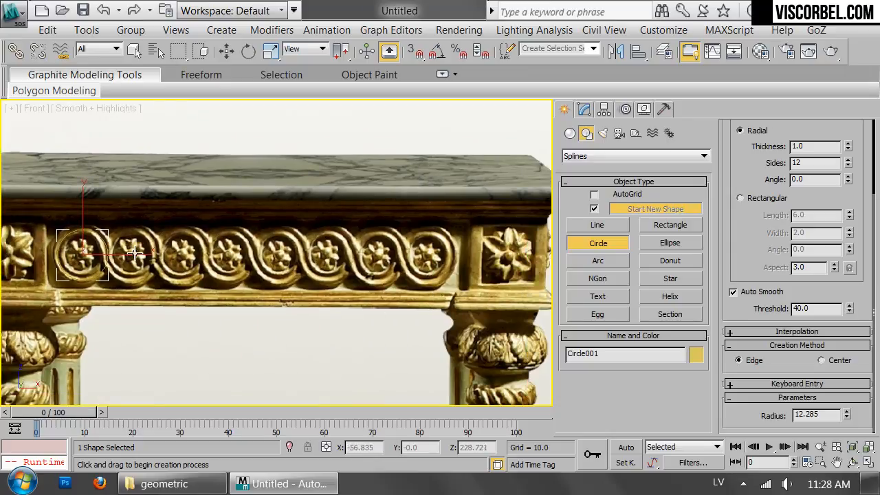
{"action": "middle_click_drag", "start_coordinate": [135, 253], "coordinate": [358, 237]}
{"action": "scroll", "coordinate": [299, 220], "scroll_direction": "up", "scroll_amount": 5}
{"action": "middle_click_drag", "start_coordinate": [436, 232], "coordinate": [205, 227]}
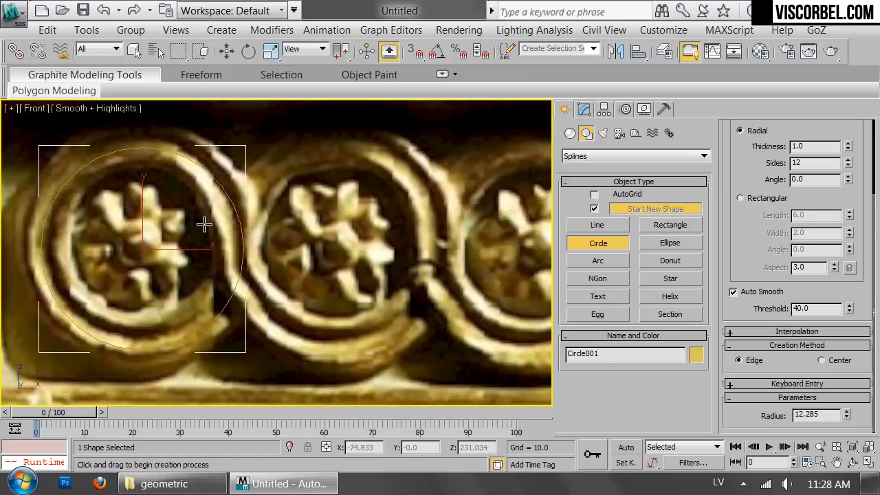
{"action": "key", "text": "w"}
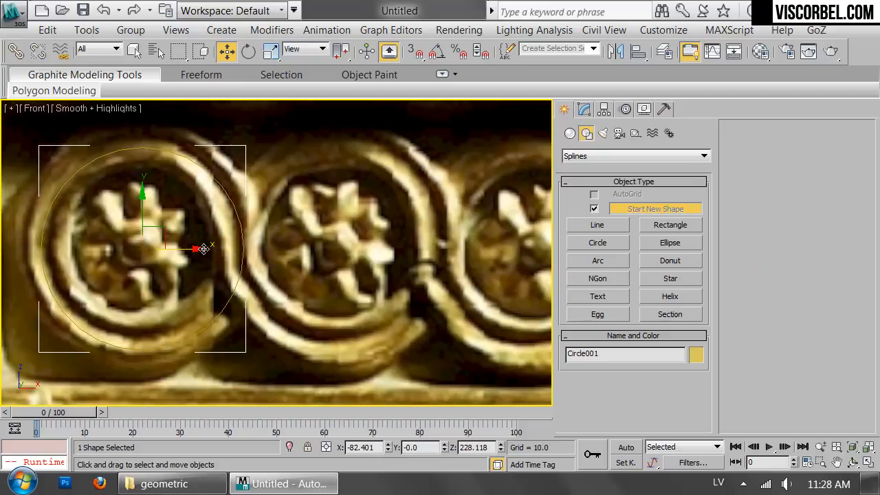
{"action": "left_click_drag", "start_coordinate": [178, 253], "coordinate": [380, 243], "text": "shift"}
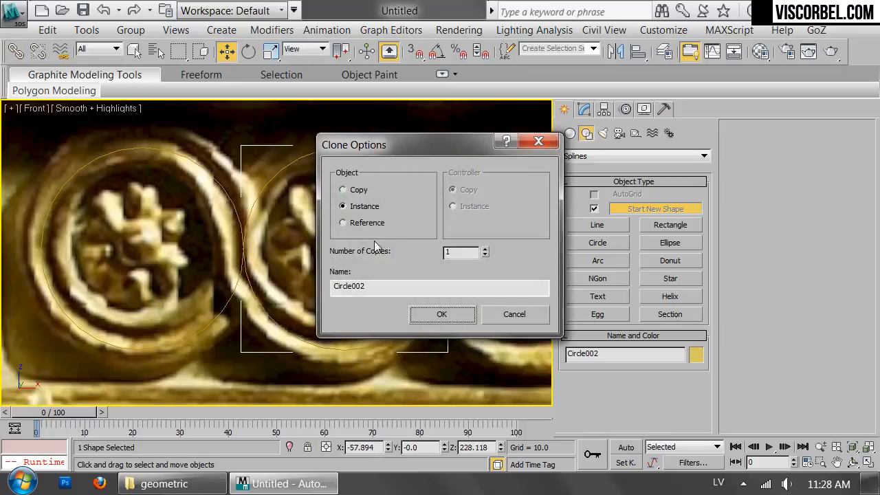
{"action": "left_click", "coordinate": [441, 315]}
Step: Convert the second circle to an editable spline and delete the segments of its upper half
{"action": "right_click", "coordinate": [540, 206]}
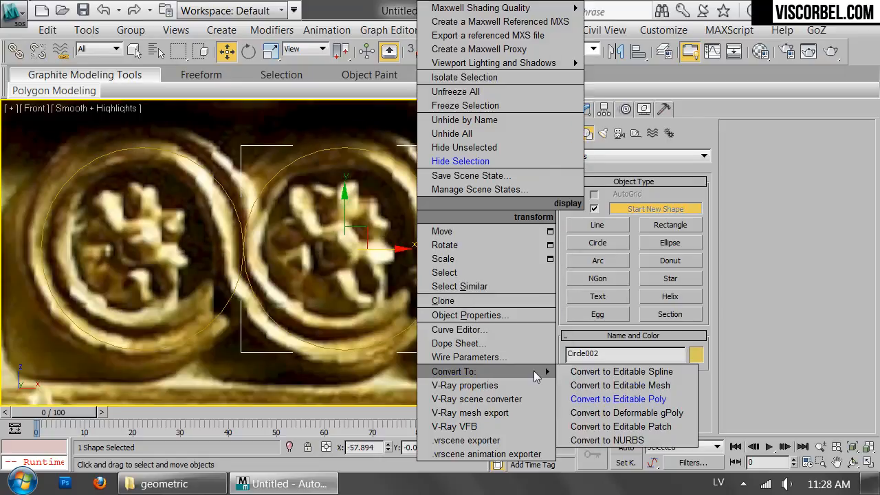
{"action": "left_click", "coordinate": [628, 367]}
{"action": "key", "text": "2"}
{"action": "left_click", "coordinate": [286, 182]}
{"action": "left_click", "coordinate": [286, 181]}
{"action": "scroll", "coordinate": [357, 246], "scroll_direction": "up", "scroll_amount": 10}
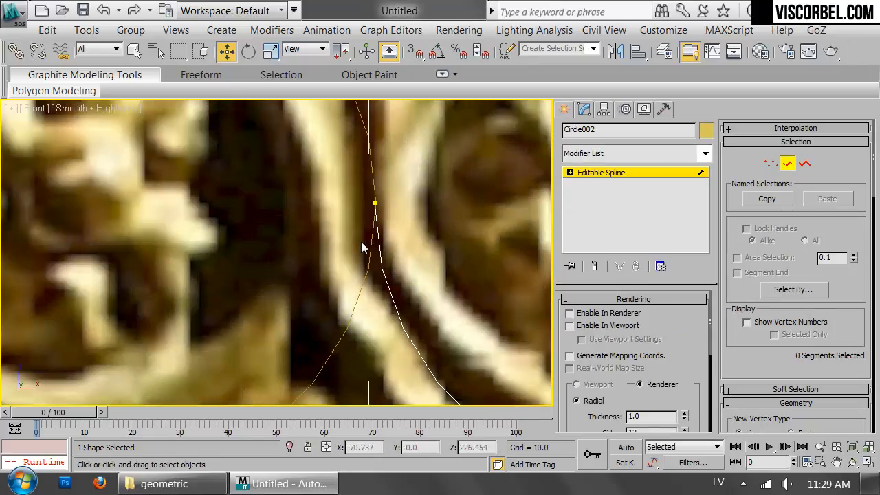
{"action": "key", "text": "1"}
{"action": "key", "text": "1"}
Step: Select the first circle and convert it to an editable spline
{"action": "right_click", "coordinate": [496, 230]}
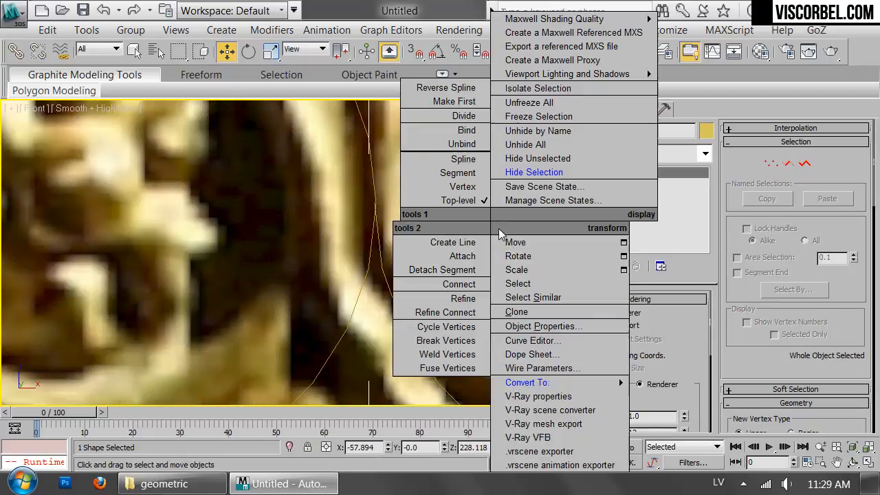
{"action": "left_click", "coordinate": [266, 348]}
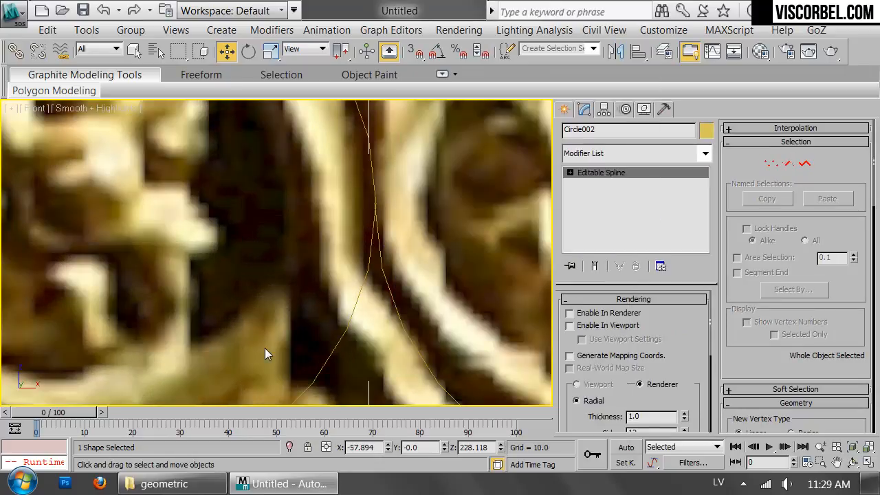
{"action": "left_click", "coordinate": [352, 357]}
{"action": "right_click", "coordinate": [452, 238]}
{"action": "left_click", "coordinate": [211, 340]}
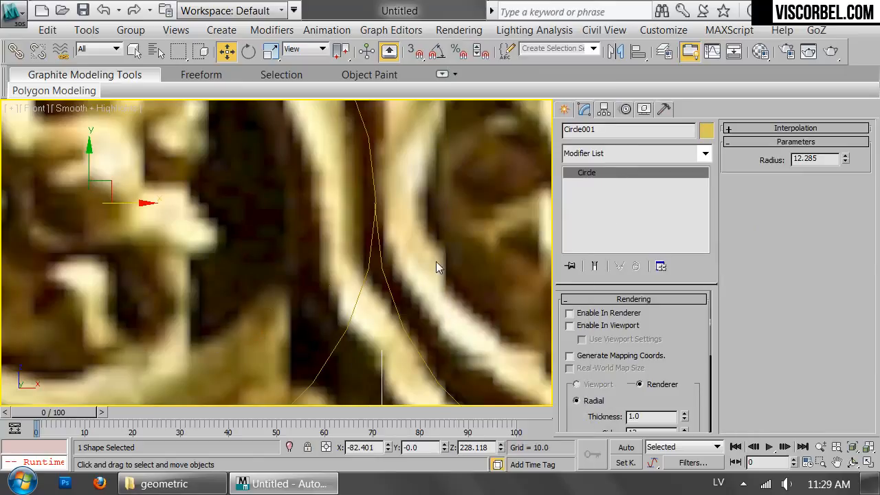
{"action": "right_click", "coordinate": [325, 224]}
{"action": "left_click", "coordinate": [529, 385]}
Step: Refine the first circle with a new vertex on its lower-right arc, just below the point where the curves touch
{"action": "scroll", "coordinate": [398, 280], "scroll_direction": "down", "scroll_amount": 5}
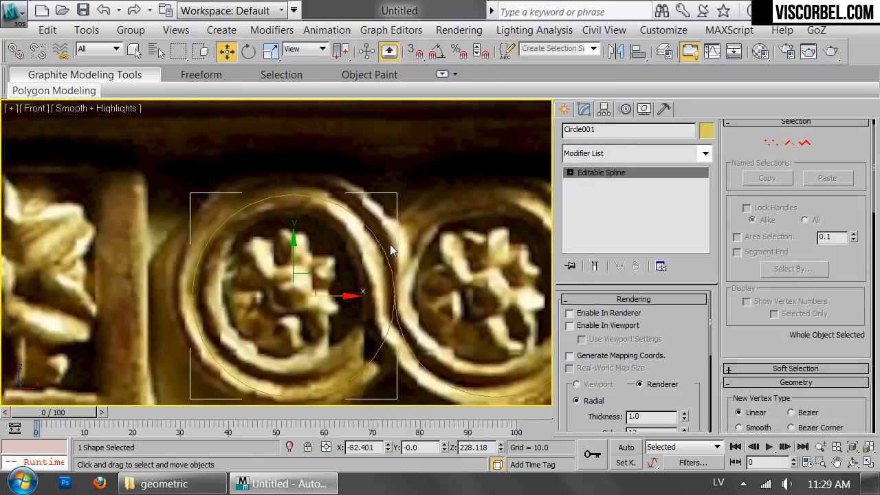
{"action": "scroll", "coordinate": [391, 314], "scroll_direction": "up", "scroll_amount": 4}
{"action": "key", "text": "1"}
{"action": "right_click", "coordinate": [400, 261]}
{"action": "left_click", "coordinate": [390, 300]}
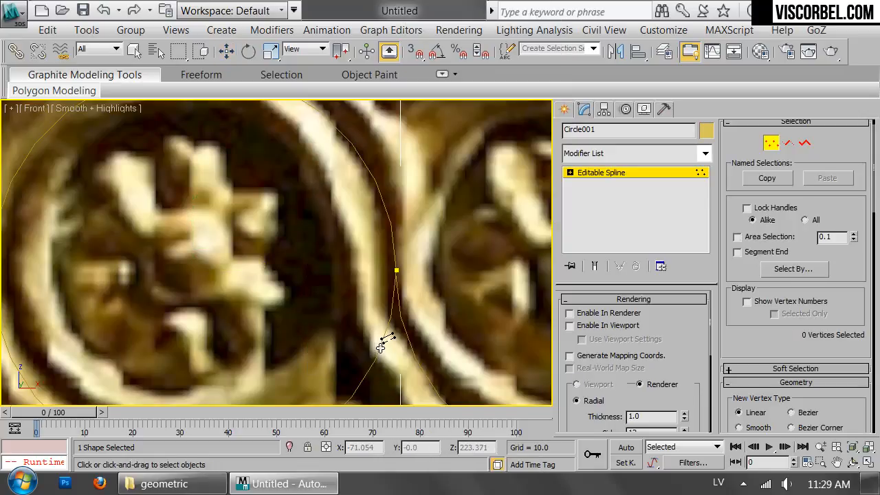
{"action": "scroll", "coordinate": [433, 330], "scroll_direction": "up", "scroll_amount": 1}
{"action": "middle_click_drag", "start_coordinate": [431, 330], "coordinate": [389, 239]}
{"action": "scroll", "coordinate": [356, 239], "scroll_direction": "up", "scroll_amount": 2}
{"action": "right_click", "coordinate": [355, 238]}
{"action": "scroll", "coordinate": [274, 265], "scroll_direction": "down", "scroll_amount": 2}
Step: Delete the first circle's short segment between the touching point and the added vertex
{"action": "key", "text": "2"}
{"action": "left_click", "coordinate": [289, 244]}
{"action": "key", "text": "Delete"}
{"action": "scroll", "coordinate": [313, 242], "scroll_direction": "down", "scroll_amount": 5}
{"action": "key", "text": "2"}
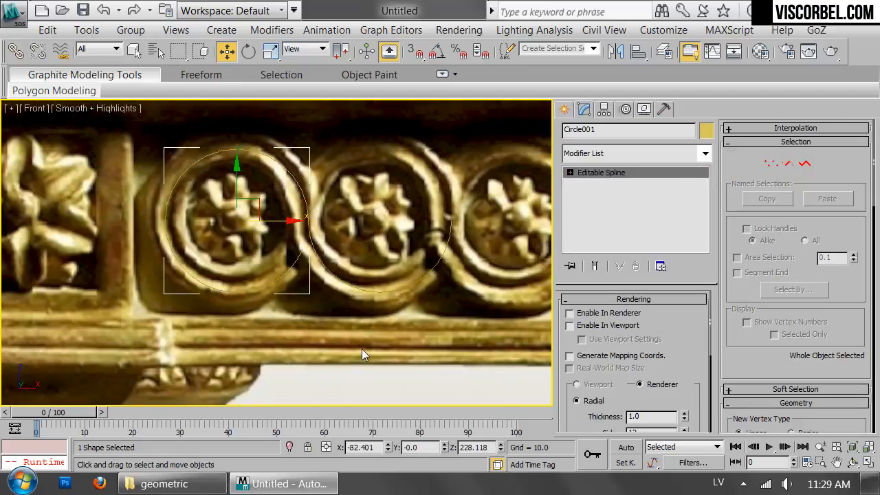
Step: Select both curves together and nudge them about 0.25 units in the negative X direction
{"action": "left_click", "coordinate": [366, 352]}
{"action": "left_click_drag", "start_coordinate": [368, 186], "coordinate": [220, 261]}
{"action": "scroll", "coordinate": [288, 232], "scroll_direction": "up", "scroll_amount": 2}
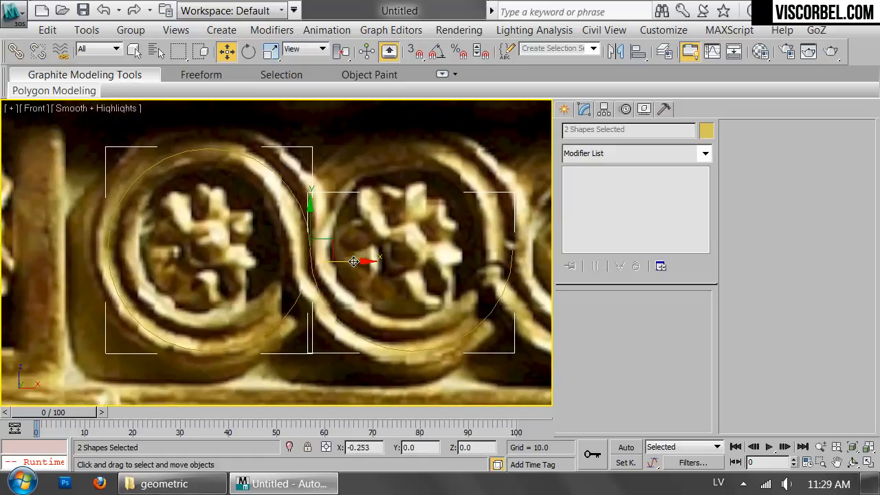
{"action": "left_click", "coordinate": [290, 380]}
Step: Attach the second scroll's half circle to the first scroll's spline
{"action": "left_click", "coordinate": [273, 329]}
{"action": "left_click", "coordinate": [312, 281]}
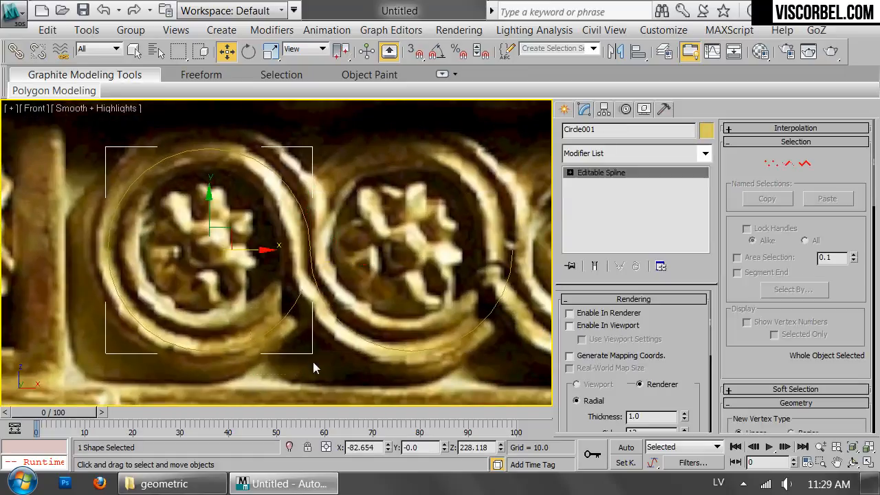
{"action": "left_click_drag", "start_coordinate": [328, 114], "coordinate": [175, 201]}
{"action": "scroll", "coordinate": [735, 372], "scroll_direction": "down", "scroll_amount": 10}
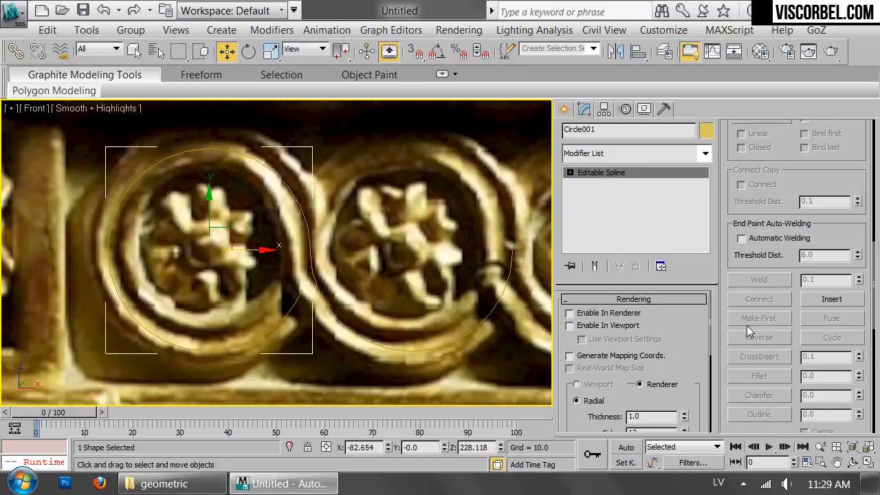
{"action": "scroll", "coordinate": [732, 343], "scroll_direction": "up", "scroll_amount": 6}
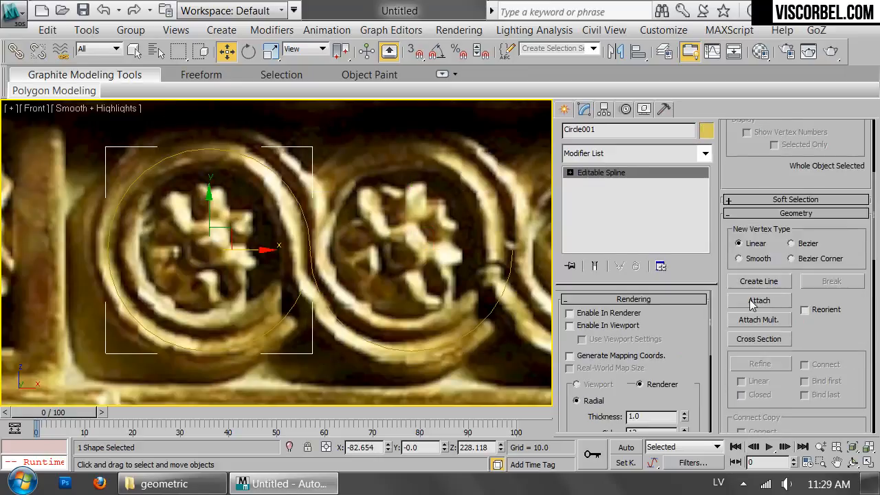
{"action": "left_click", "coordinate": [754, 301]}
{"action": "left_click", "coordinate": [388, 346]}
{"action": "right_click", "coordinate": [375, 330]}
Step: Weld the two overlapping end vertices where the curves meet, using a threshold of 0.1
{"action": "key", "text": "1"}
{"action": "left_click_drag", "start_coordinate": [293, 232], "coordinate": [376, 269]}
{"action": "scroll", "coordinate": [828, 334], "scroll_direction": "down", "scroll_amount": 5}
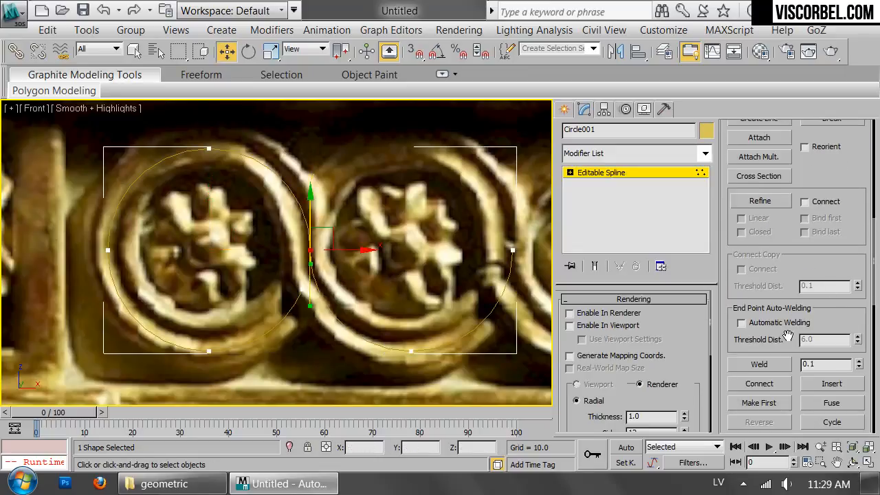
{"action": "left_click", "coordinate": [759, 364]}
{"action": "key", "text": "1"}
{"action": "left_click", "coordinate": [382, 193]}
{"action": "left_click", "coordinate": [298, 269]}
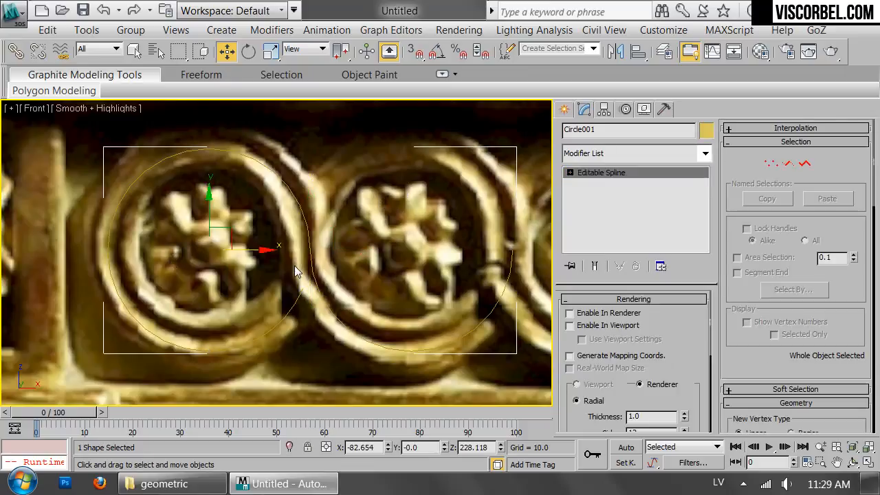
Step: Examine how the joined S-shaped spline follows the carving, including the outer band of the leftmost scroll
{"action": "scroll", "coordinate": [295, 271], "scroll_direction": "down", "scroll_amount": 3}
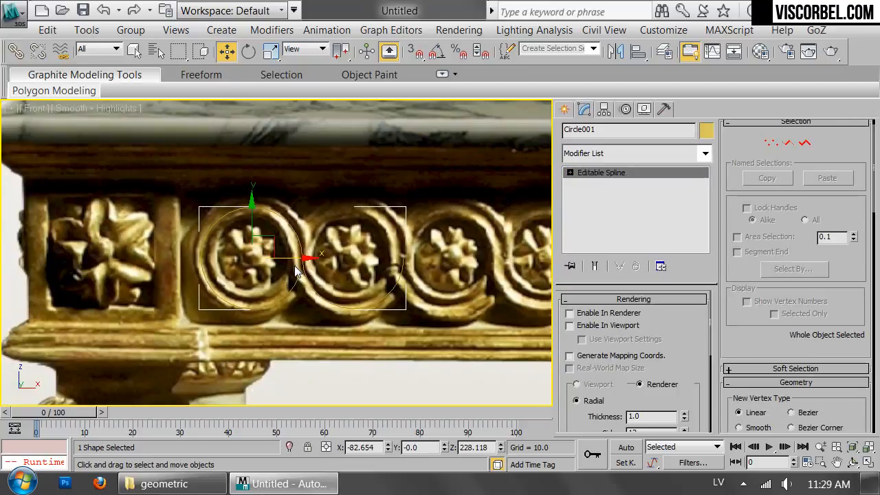
{"action": "scroll", "coordinate": [295, 271], "scroll_direction": "up", "scroll_amount": 3}
{"action": "middle_click_drag", "start_coordinate": [295, 272], "coordinate": [411, 256]}
{"action": "scroll", "coordinate": [395, 195], "scroll_direction": "up", "scroll_amount": 2}
{"action": "scroll", "coordinate": [247, 206], "scroll_direction": "down", "scroll_amount": 4}
{"action": "scroll", "coordinate": [259, 215], "scroll_direction": "up", "scroll_amount": 1}
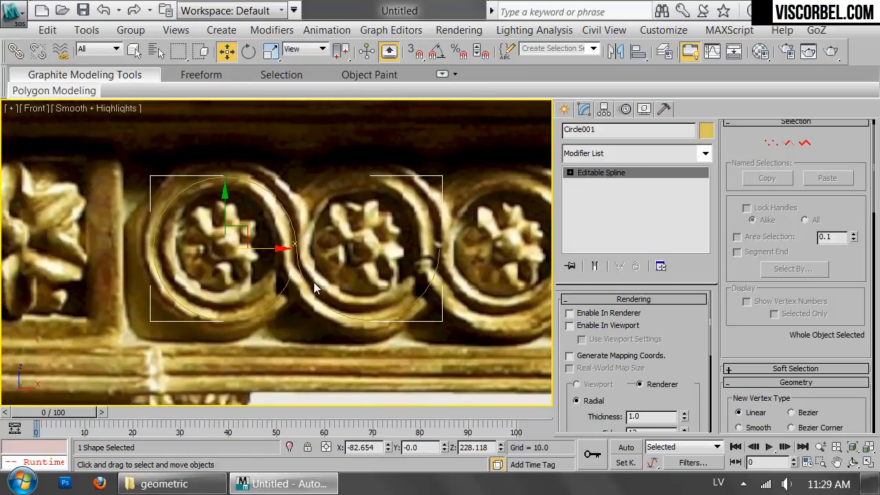
{"action": "middle_click_drag", "start_coordinate": [299, 277], "coordinate": [369, 279]}
{"action": "scroll", "coordinate": [424, 255], "scroll_direction": "up", "scroll_amount": 3}
{"action": "scroll", "coordinate": [431, 294], "scroll_direction": "up", "scroll_amount": 1}
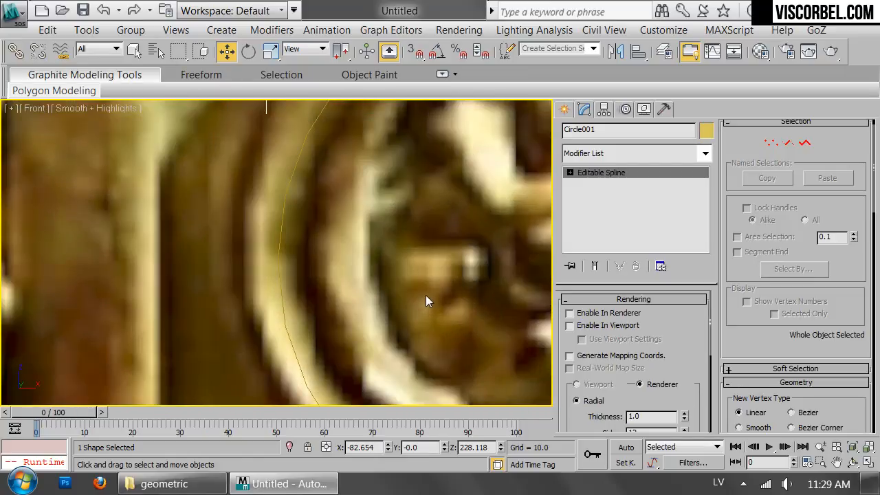
{"action": "scroll", "coordinate": [305, 295], "scroll_direction": "down", "scroll_amount": 3}
{"action": "scroll", "coordinate": [386, 258], "scroll_direction": "up", "scroll_amount": 2}
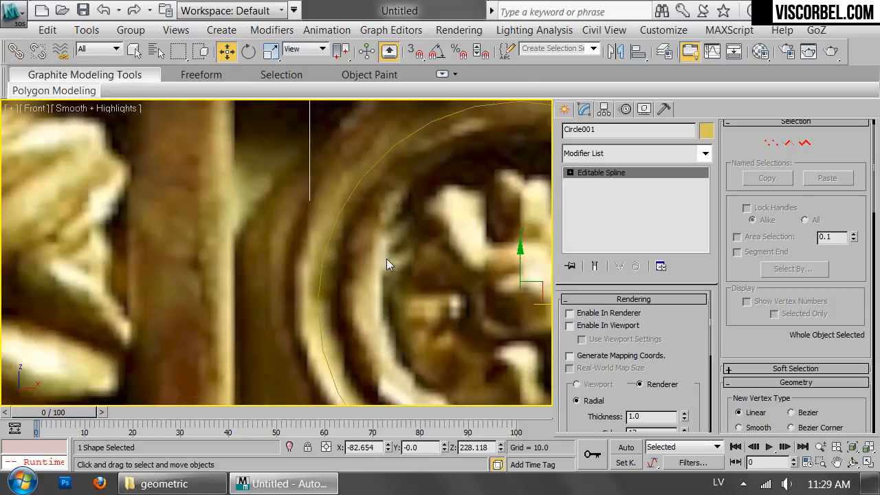
Step: Draw a closed Line profile across the scroll's carved band: a rectangle with a tapered, flat-bottomed notch in its upper edge
{"action": "right_click", "coordinate": [410, 306]}
{"action": "left_click", "coordinate": [430, 232]}
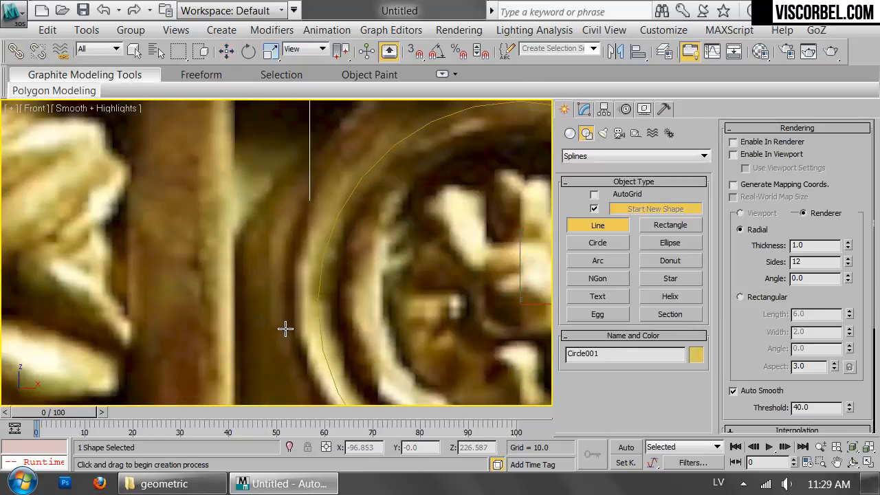
{"action": "left_click", "coordinate": [326, 322]}
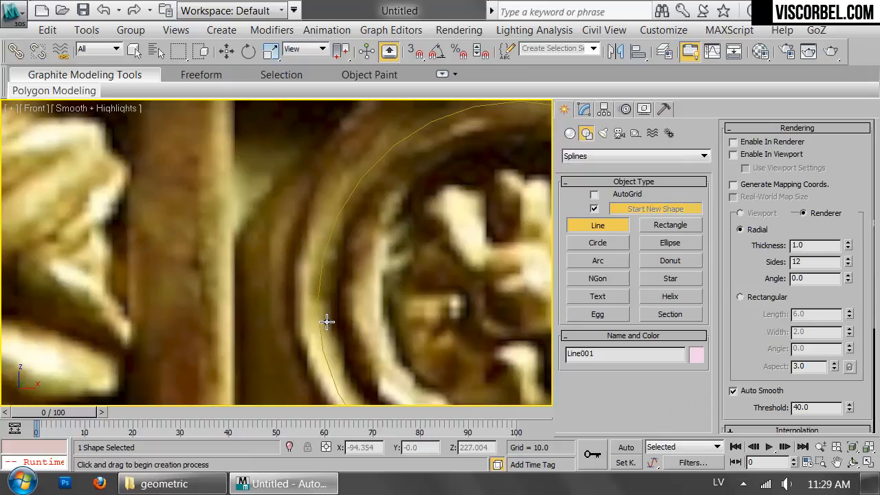
{"action": "left_click", "coordinate": [290, 321]}
{"action": "left_click", "coordinate": [289, 278]}
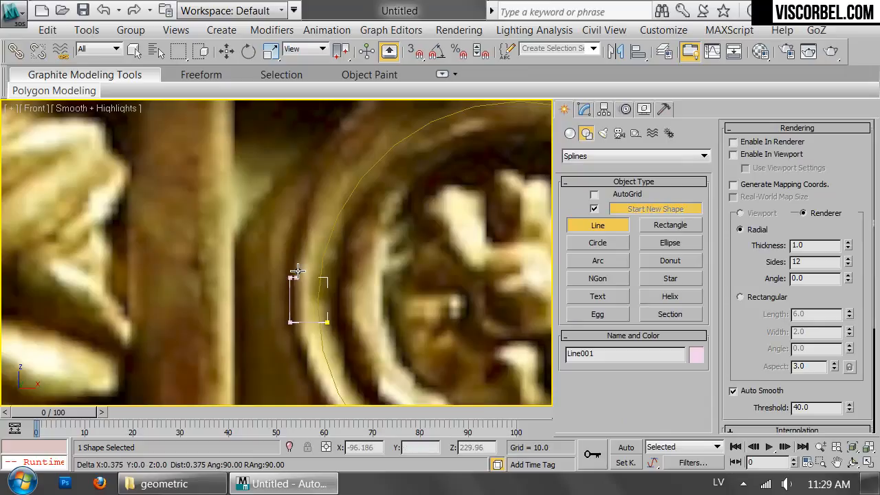
{"action": "left_click", "coordinate": [315, 278]}
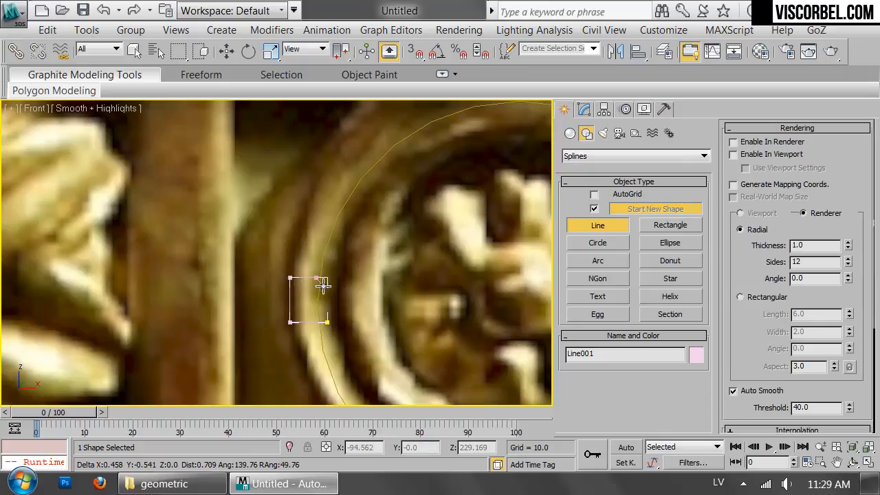
{"action": "left_click", "coordinate": [325, 291]}
{"action": "left_click", "coordinate": [337, 290]}
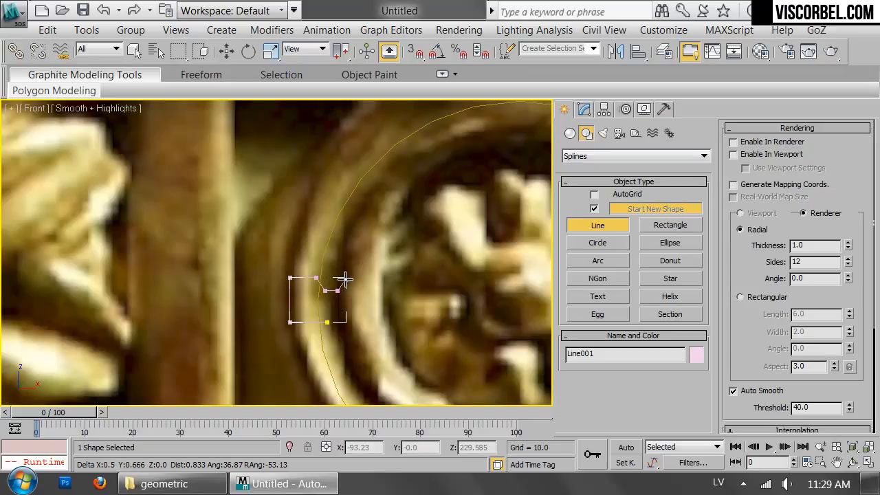
{"action": "left_click", "coordinate": [343, 279]}
{"action": "left_click", "coordinate": [380, 279]}
{"action": "left_click", "coordinate": [380, 322]}
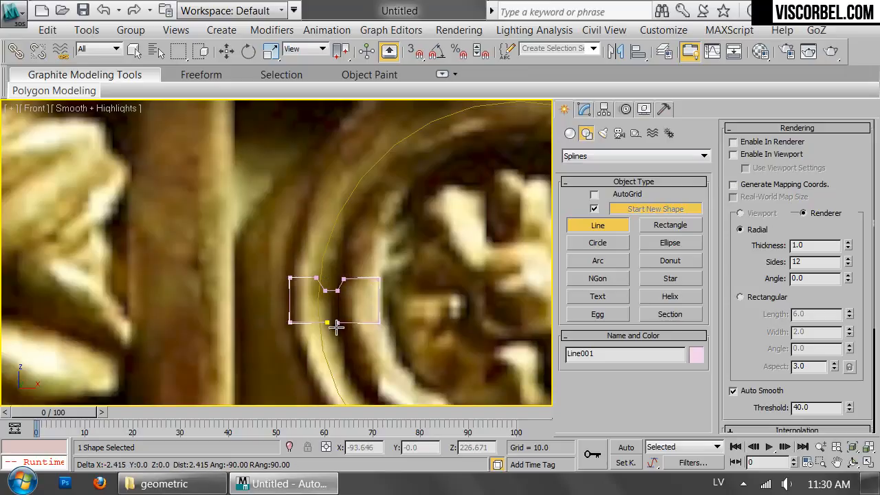
{"action": "left_click", "coordinate": [290, 321]}
{"action": "left_click", "coordinate": [431, 295]}
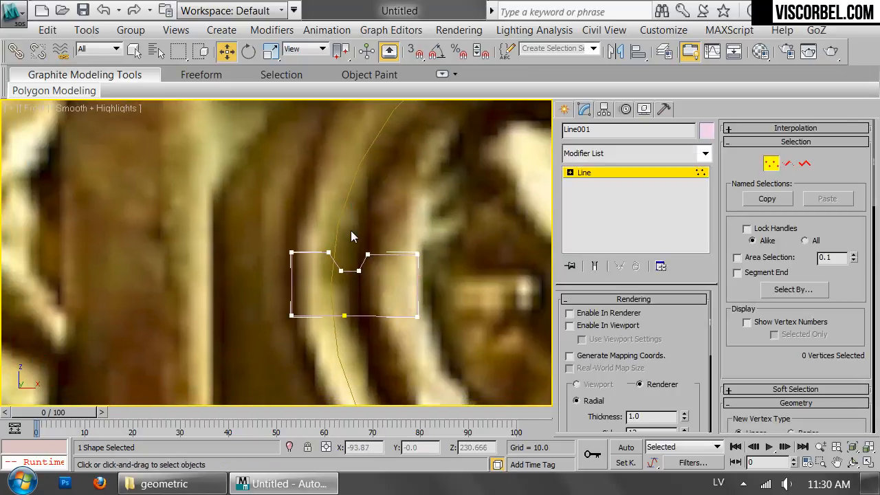
Step: Widen the profile's notch by shifting its two right-hand vertices to the right, and delete the vertex midway along the lower edge
{"action": "left_click_drag", "start_coordinate": [351, 231], "coordinate": [422, 271]}
{"action": "left_click_drag", "start_coordinate": [330, 300], "coordinate": [373, 332]}
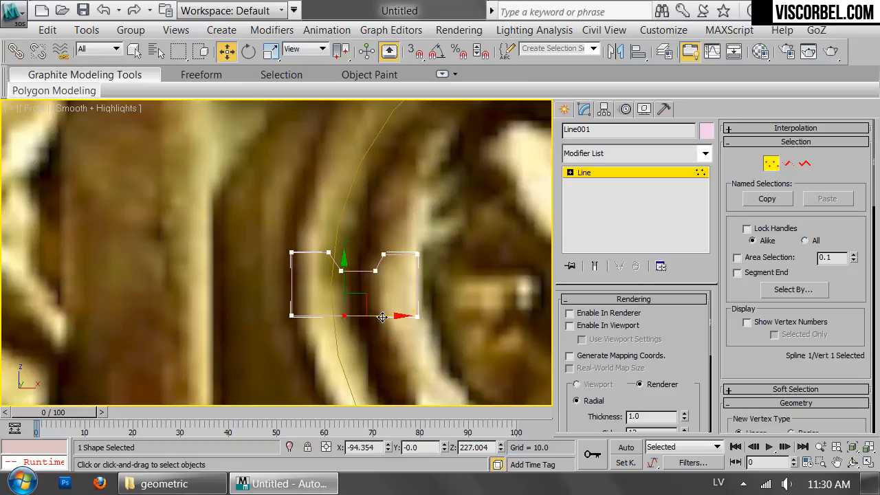
{"action": "key", "text": "Delete"}
Step: Convert all eight vertices of the profile to the Corner type
{"action": "left_click_drag", "start_coordinate": [278, 303], "coordinate": [318, 340]}
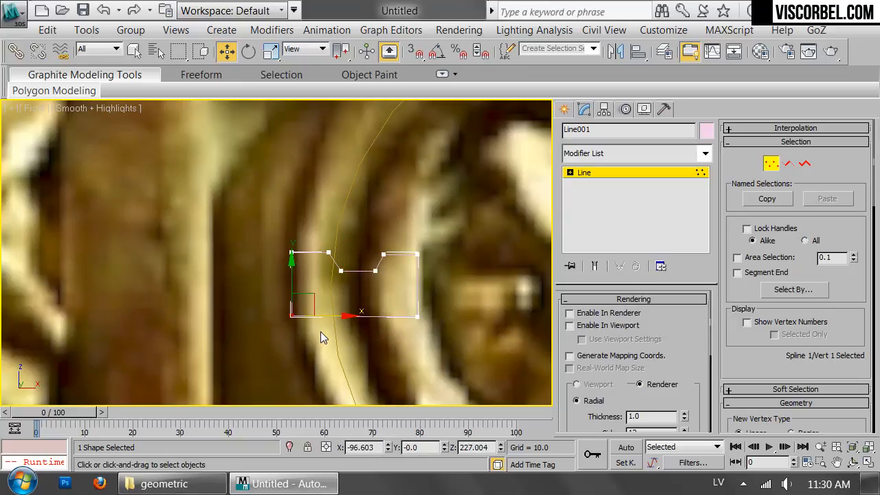
{"action": "scroll", "coordinate": [318, 339], "scroll_direction": "up", "scroll_amount": 3}
{"action": "key", "text": "ctrl+a"}
{"action": "right_click", "coordinate": [453, 221]}
{"action": "left_click", "coordinate": [423, 105]}
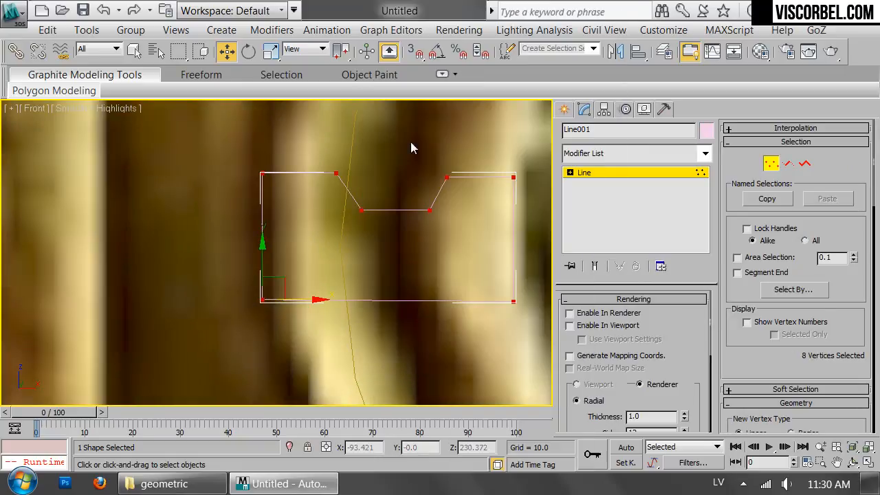
Step: Lower the profile's bottom-left vertex about 0.07 units and shift the notch's two left-hand vertices slightly to the left
{"action": "left_click_drag", "start_coordinate": [286, 333], "coordinate": [286, 334]}
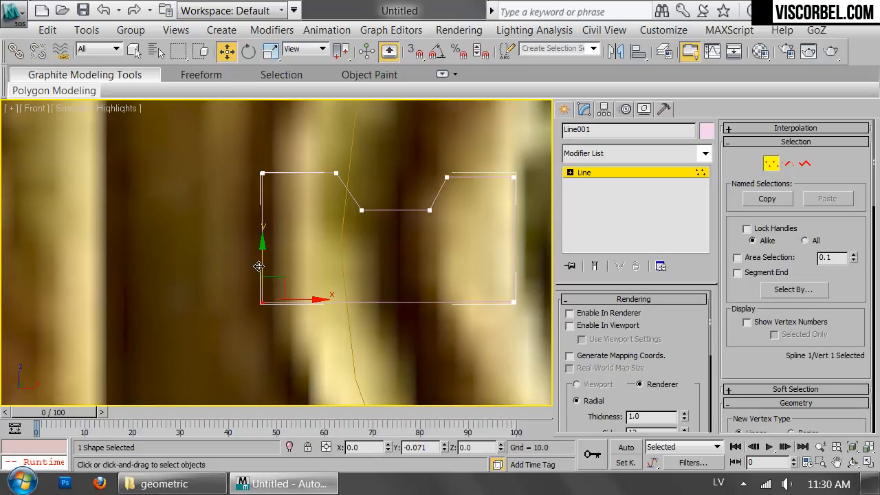
{"action": "left_click_drag", "start_coordinate": [321, 195], "coordinate": [343, 145]}
{"action": "left_click_drag", "start_coordinate": [386, 247], "coordinate": [386, 246]}
{"action": "left_click_drag", "start_coordinate": [384, 173], "coordinate": [371, 173]}
Step: Try a small chamfer on the profile's four outer corners and the two upper vertices of the notch
{"action": "left_click", "coordinate": [262, 173]}
{"action": "left_click_drag", "start_coordinate": [299, 334], "coordinate": [300, 335], "text": "ctrl"}
{"action": "left_click_drag", "start_coordinate": [495, 155], "coordinate": [571, 387], "text": "ctrl"}
{"action": "left_click_drag", "start_coordinate": [382, 124], "coordinate": [418, 164], "text": "ctrl"}
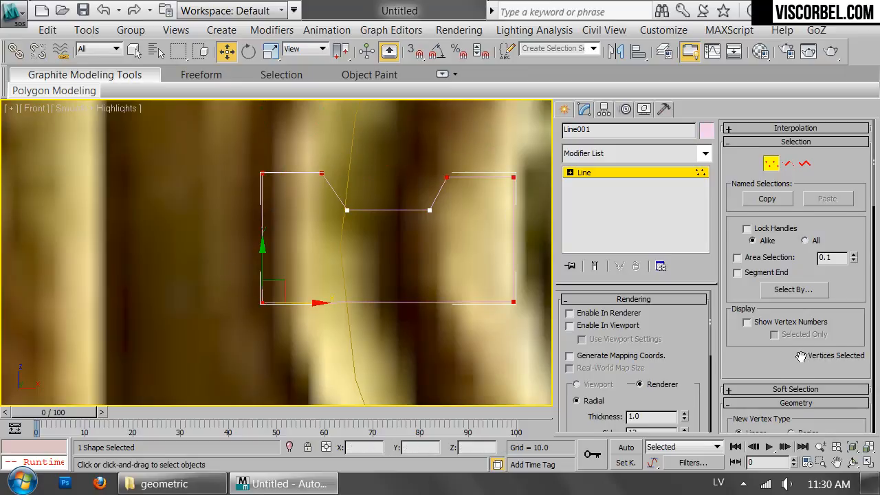
{"action": "scroll", "coordinate": [801, 344], "scroll_direction": "down", "scroll_amount": 10}
{"action": "scroll", "coordinate": [796, 297], "scroll_direction": "down", "scroll_amount": 3}
{"action": "left_click", "coordinate": [759, 381]}
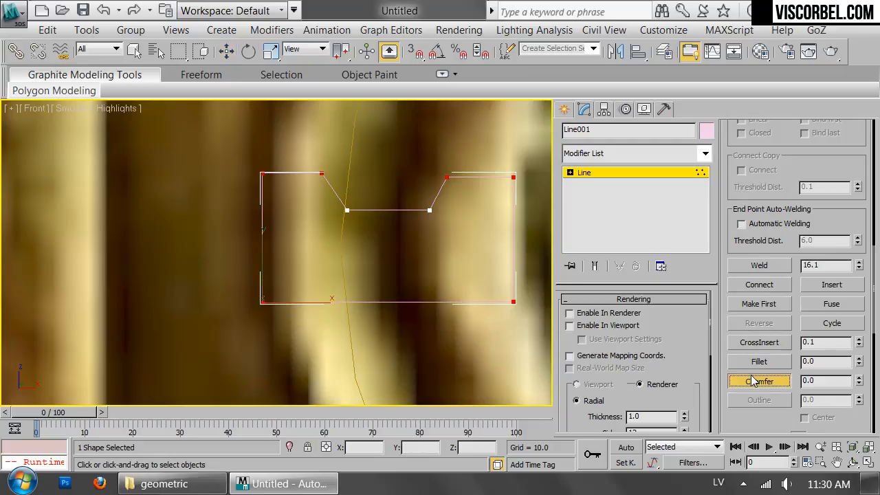
{"action": "left_click_drag", "start_coordinate": [448, 176], "coordinate": [444, 173]}
{"action": "key", "text": "1"}
Step: Chamfer the profile's two bottom corner vertices by a very small amount
{"action": "scroll", "coordinate": [402, 314], "scroll_direction": "down", "scroll_amount": 3}
{"action": "key", "text": "2"}
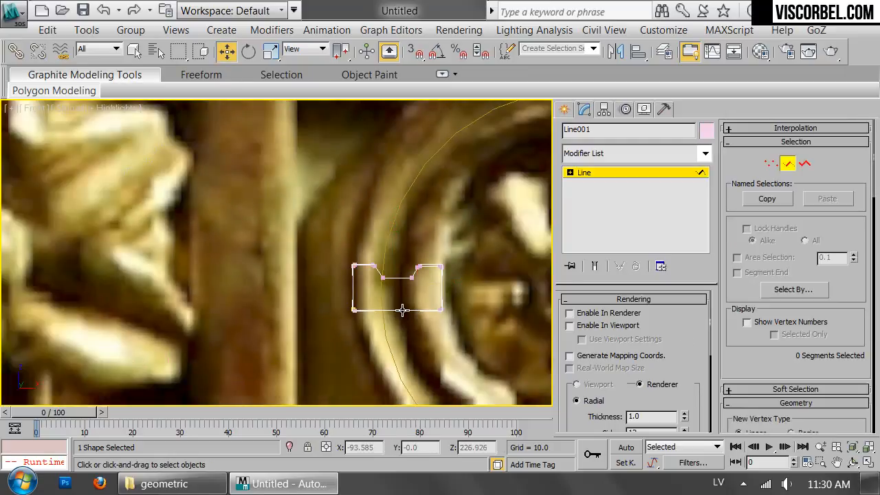
{"action": "scroll", "coordinate": [402, 314], "scroll_direction": "up", "scroll_amount": 8}
{"action": "scroll", "coordinate": [347, 223], "scroll_direction": "down", "scroll_amount": 10}
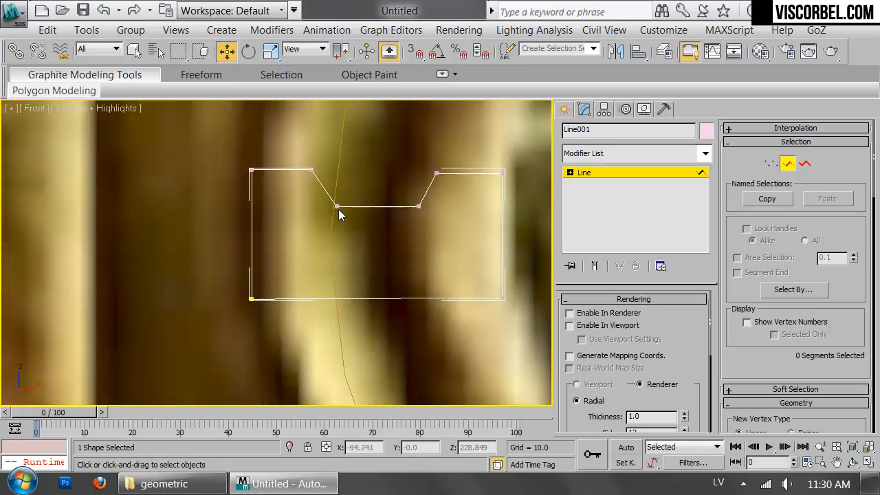
{"action": "middle_click_drag", "start_coordinate": [338, 212], "coordinate": [326, 237]}
{"action": "scroll", "coordinate": [327, 236], "scroll_direction": "up", "scroll_amount": 8}
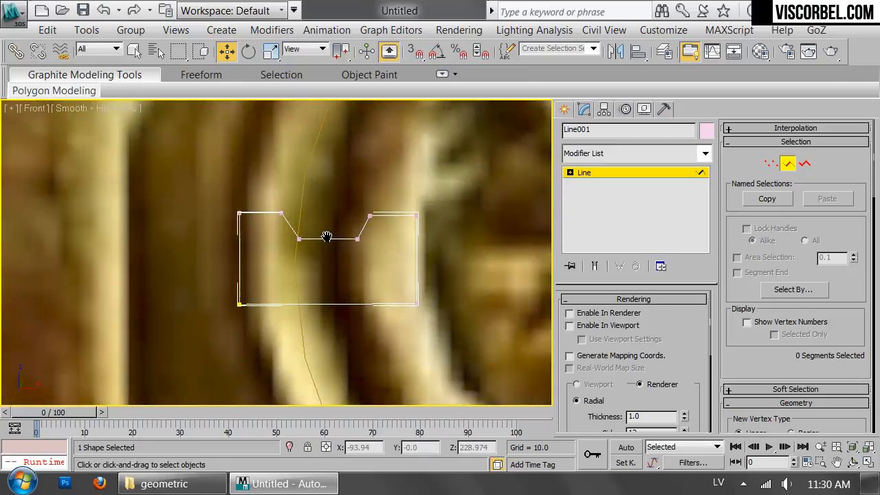
{"action": "key", "text": "1"}
{"action": "left_click_drag", "start_coordinate": [307, 332], "coordinate": [505, 365]}
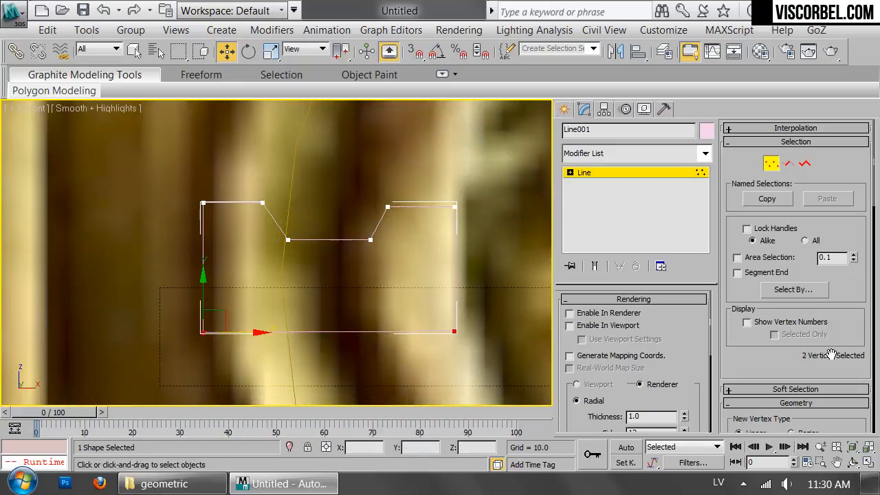
{"action": "scroll", "coordinate": [292, 240], "scroll_direction": "down", "scroll_amount": 5}
{"action": "scroll", "coordinate": [379, 240], "scroll_direction": "up", "scroll_amount": 5}
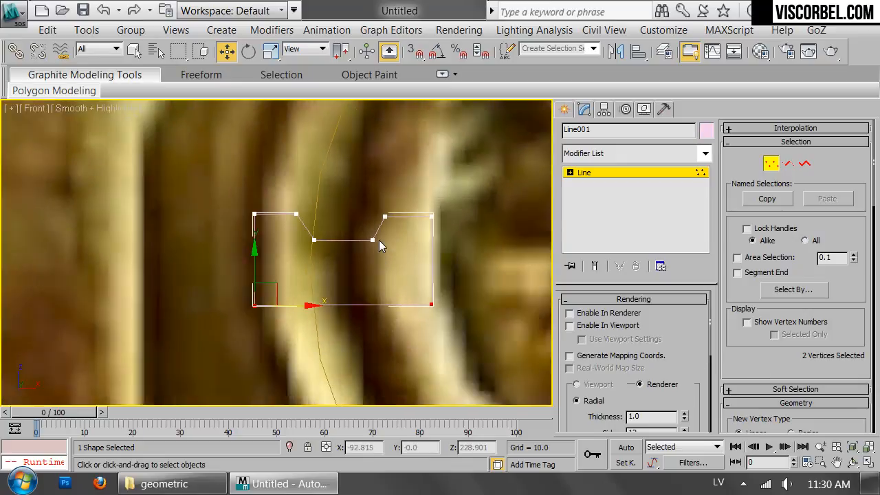
{"action": "left_click_drag", "start_coordinate": [755, 357], "coordinate": [756, 122]}
{"action": "scroll", "coordinate": [774, 277], "scroll_direction": "down", "scroll_amount": 5}
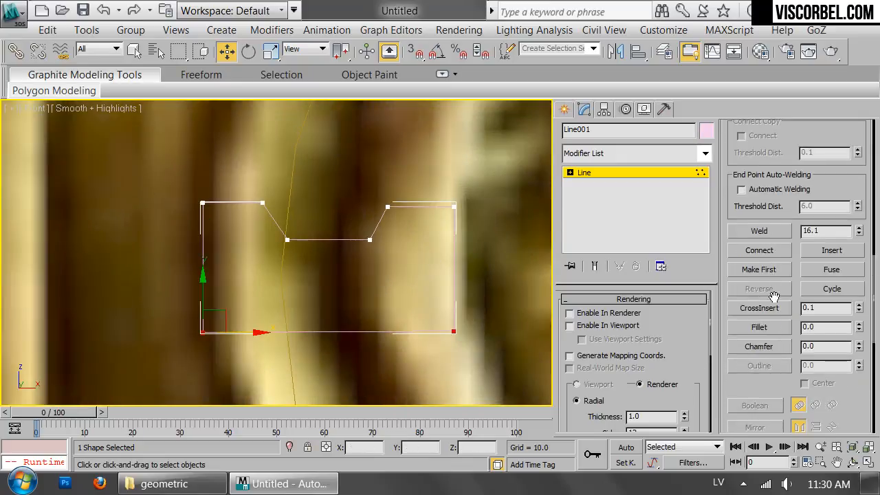
{"action": "left_click", "coordinate": [780, 350]}
{"action": "left_click_drag", "start_coordinate": [456, 330], "coordinate": [452, 327]}
{"action": "key", "text": "1"}
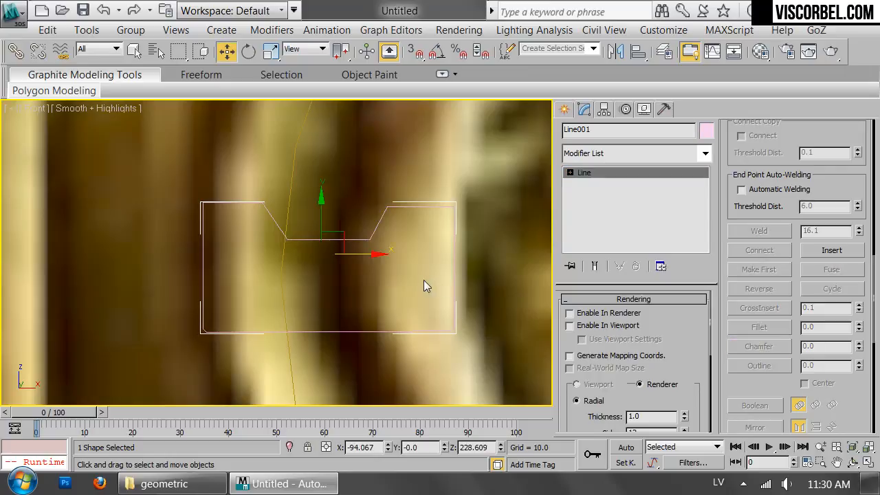
Step: Examine how the cross-section profile lines up with the ridges and groove of the carved scroll band
{"action": "scroll", "coordinate": [262, 261], "scroll_direction": "down", "scroll_amount": 5}
{"action": "scroll", "coordinate": [262, 265], "scroll_direction": "down", "scroll_amount": 4}
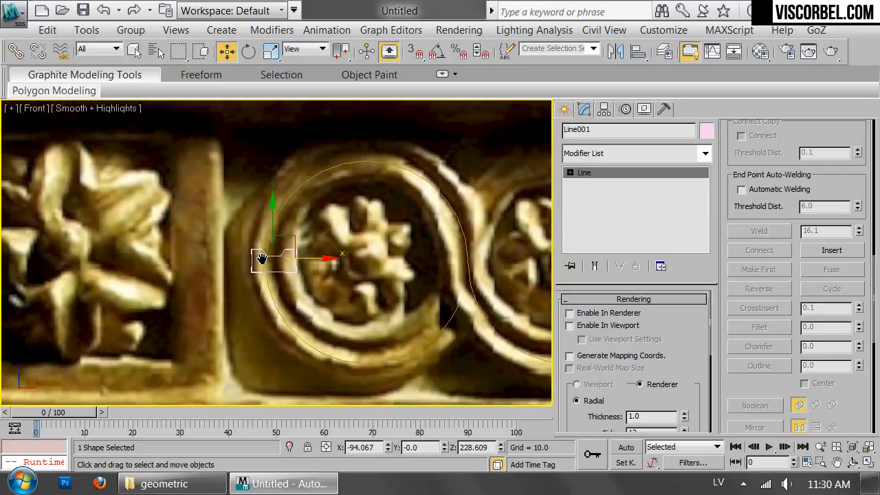
{"action": "scroll", "coordinate": [232, 264], "scroll_direction": "up", "scroll_amount": 10}
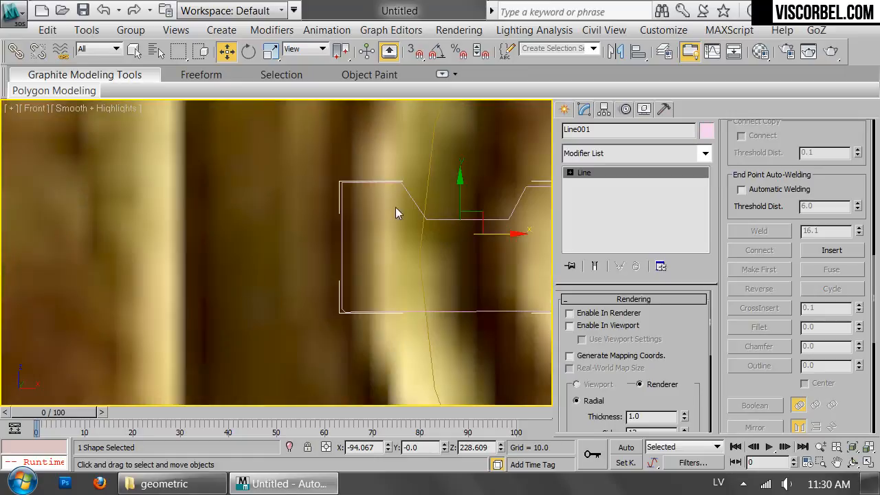
{"action": "scroll", "coordinate": [270, 186], "scroll_direction": "down", "scroll_amount": 6}
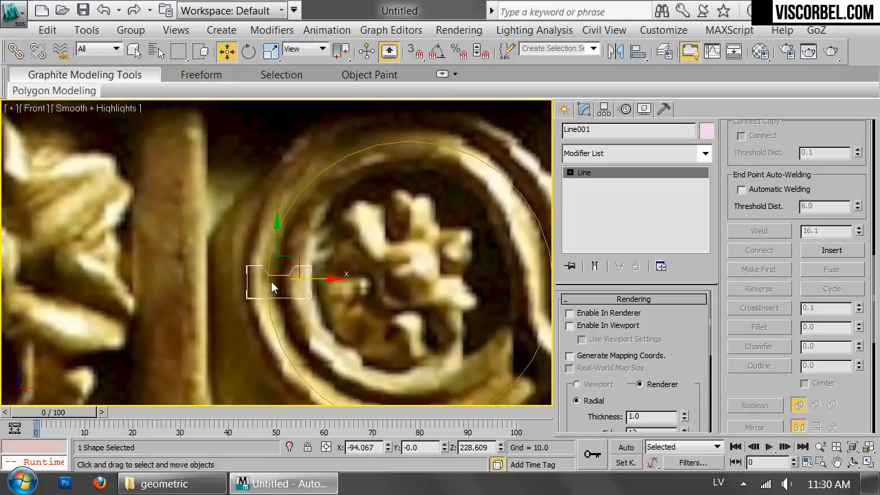
{"action": "scroll", "coordinate": [282, 275], "scroll_direction": "up", "scroll_amount": 4}
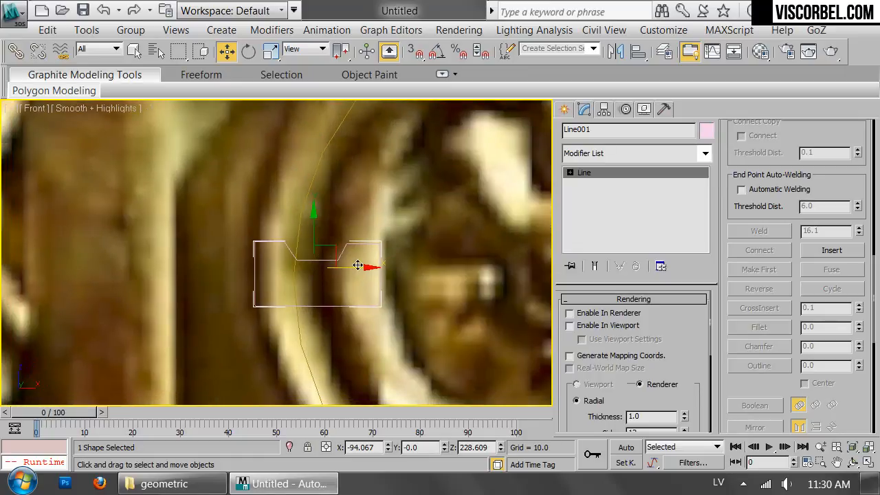
{"action": "key", "text": "2"}
{"action": "scroll", "coordinate": [314, 288], "scroll_direction": "down", "scroll_amount": 5}
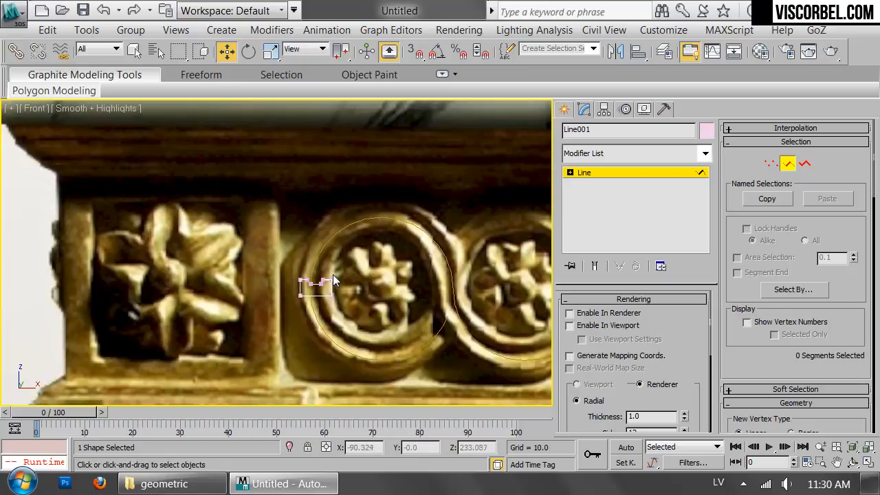
{"action": "key", "text": "2"}
{"action": "scroll", "coordinate": [321, 289], "scroll_direction": "up", "scroll_amount": 5}
{"action": "key", "text": "2"}
Step: Divide the profile's bottom segment with 1 new vertex at its middle
{"action": "left_click", "coordinate": [314, 311]}
{"action": "scroll", "coordinate": [313, 311], "scroll_direction": "up", "scroll_amount": 5}
{"action": "scroll", "coordinate": [753, 299], "scroll_direction": "down", "scroll_amount": 10}
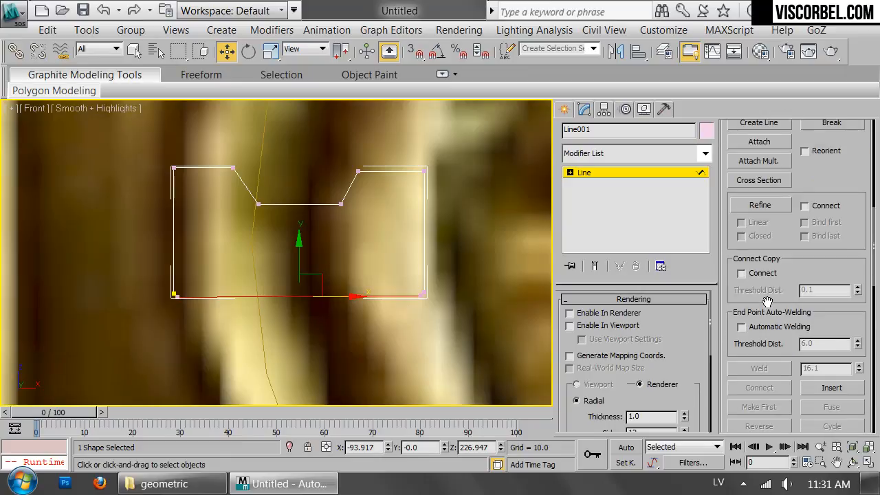
{"action": "scroll", "coordinate": [752, 299], "scroll_direction": "down", "scroll_amount": 2}
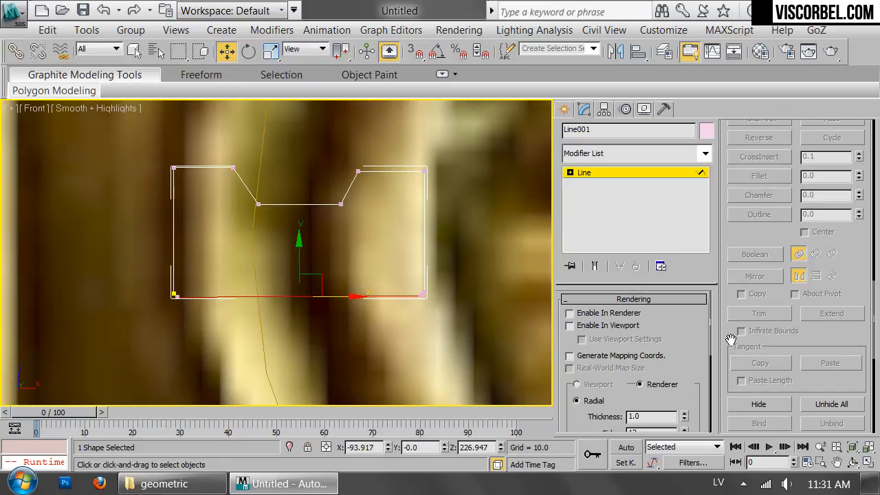
{"action": "scroll", "coordinate": [795, 337], "scroll_direction": "down", "scroll_amount": 10}
{"action": "scroll", "coordinate": [760, 328], "scroll_direction": "up", "scroll_amount": 5}
{"action": "scroll", "coordinate": [759, 329], "scroll_direction": "up", "scroll_amount": 3}
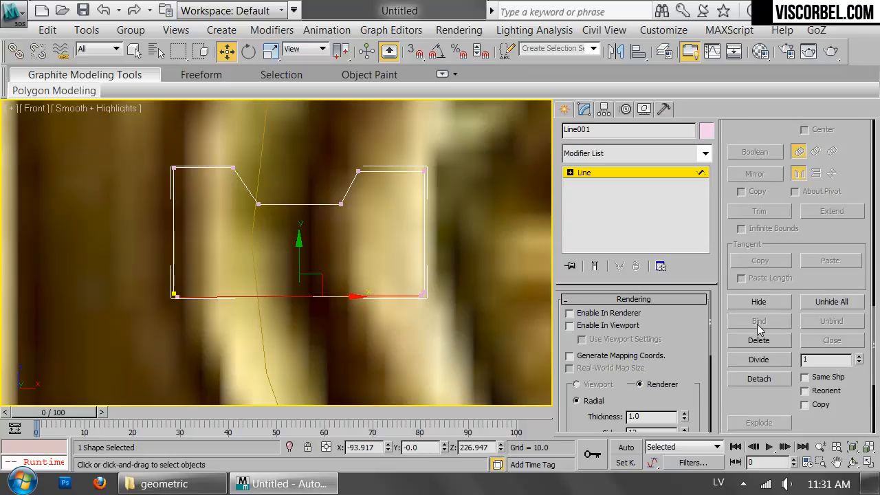
{"action": "left_click", "coordinate": [747, 362]}
{"action": "key", "text": "1"}
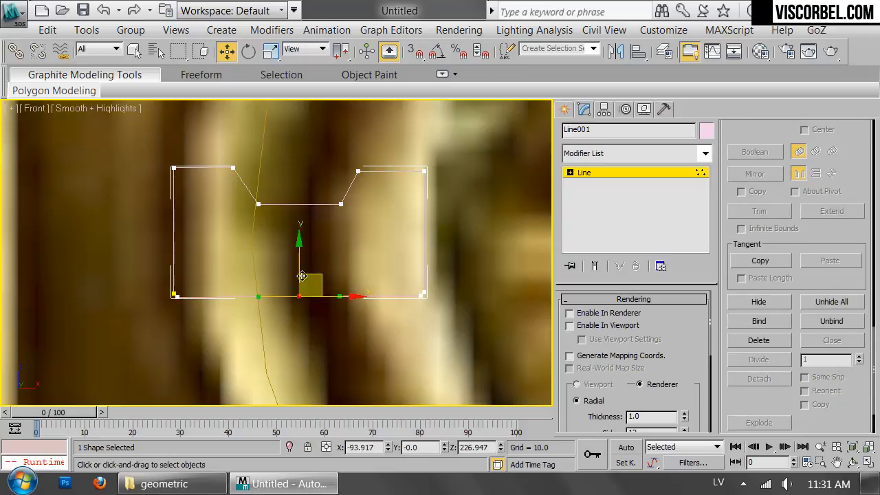
Step: Make the new midpoint vertex on the lower edge the first vertex of the profile
{"action": "scroll", "coordinate": [833, 237], "scroll_direction": "up", "scroll_amount": 10}
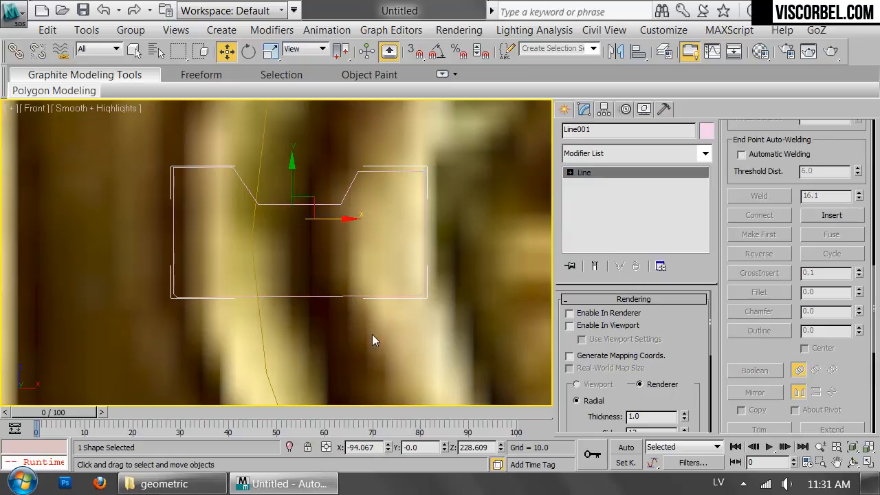
{"action": "left_click", "coordinate": [323, 325]}
{"action": "left_click_drag", "start_coordinate": [360, 314], "coordinate": [368, 319]}
{"action": "key", "text": "1"}
{"action": "left_click_drag", "start_coordinate": [415, 272], "coordinate": [440, 309]}
{"action": "scroll", "coordinate": [329, 320], "scroll_direction": "up", "scroll_amount": 5}
{"action": "scroll", "coordinate": [374, 270], "scroll_direction": "down", "scroll_amount": 8}
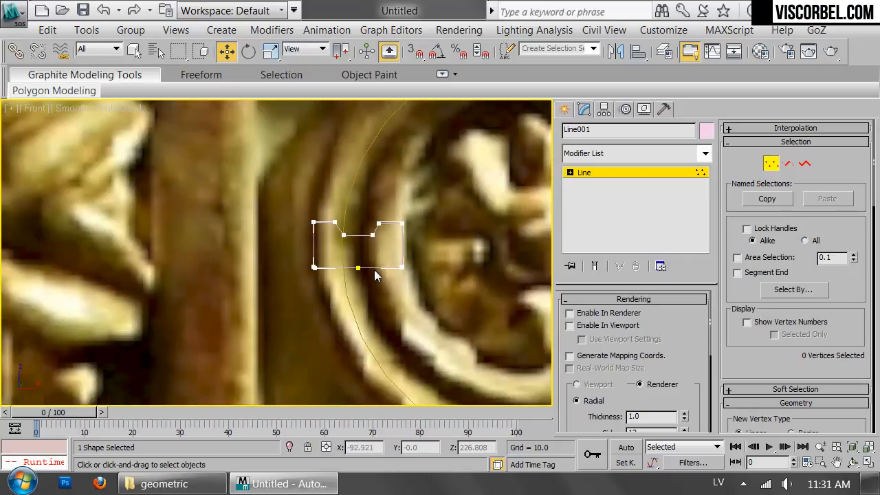
{"action": "key", "text": "1"}
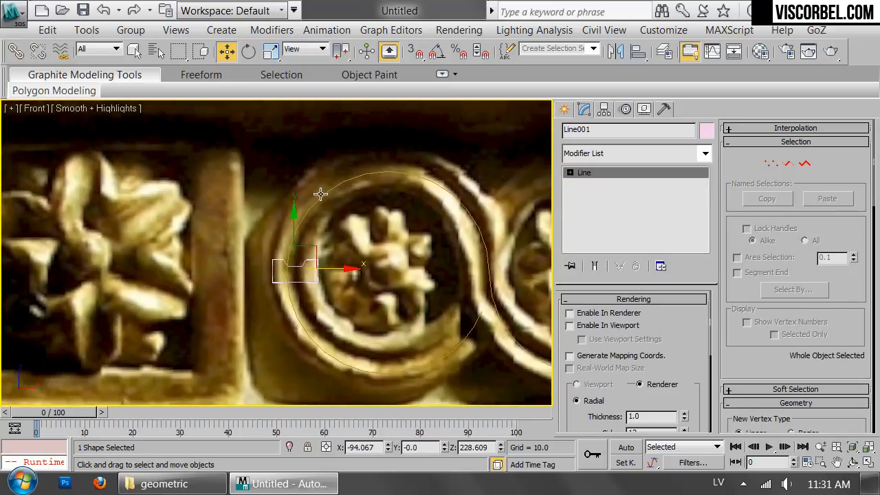
Step: Move the profile about 11.6 units in the negative X direction, clear of the scroll path
{"action": "left_click", "coordinate": [320, 194]}
{"action": "left_click", "coordinate": [319, 261]}
{"action": "left_click_drag", "start_coordinate": [342, 270], "coordinate": [245, 272]}
{"action": "scroll", "coordinate": [284, 288], "scroll_direction": "up", "scroll_amount": 3}
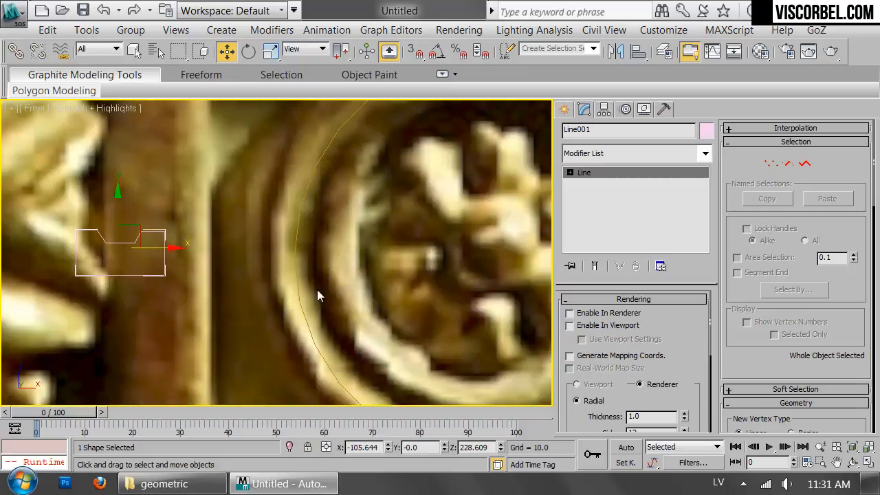
{"action": "middle_click_drag", "start_coordinate": [306, 197], "coordinate": [255, 309]}
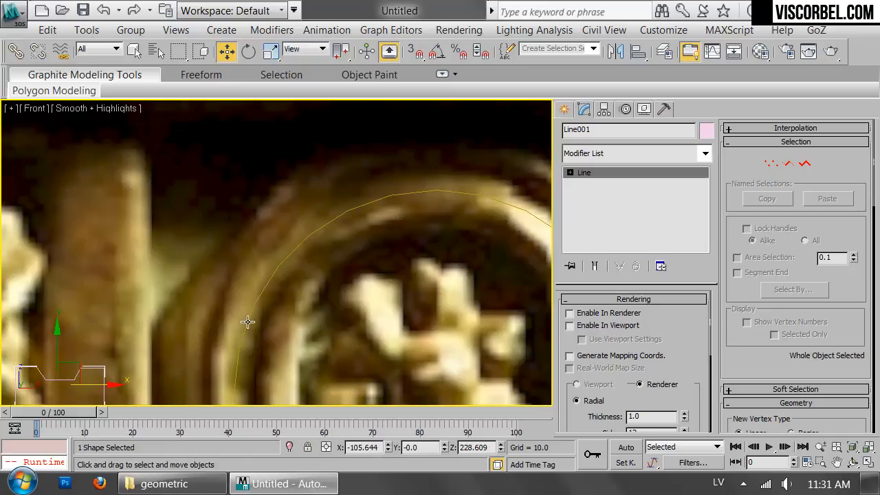
{"action": "middle_click_drag", "start_coordinate": [264, 275], "coordinate": [193, 165]}
{"action": "mouse_move", "coordinate": [222, 191]}
{"action": "middle_mouse_down"}
{"action": "mouse_move", "coordinate": [190, 139]}
{"action": "mouse_move", "coordinate": [159, 254]}
{"action": "middle_mouse_up"}
{"action": "mouse_move", "coordinate": [271, 367]}
{"action": "middle_mouse_down"}
{"action": "mouse_move", "coordinate": [324, 235]}
{"action": "mouse_move", "coordinate": [394, 251]}
{"action": "middle_mouse_up"}
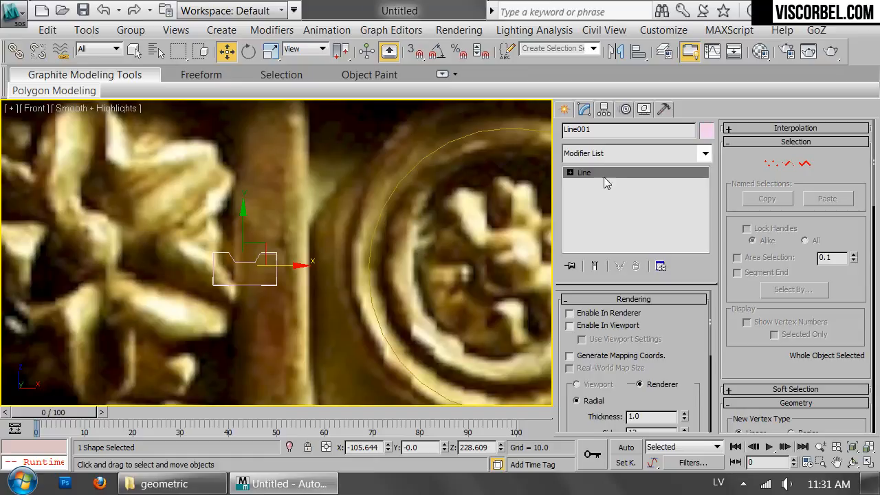
Step: Apply a Bevel Profile modifier to the scroll spline, picking the notched cross-section as its profile
{"action": "left_click", "coordinate": [371, 203]}
{"action": "left_click", "coordinate": [635, 153]}
{"action": "scroll", "coordinate": [607, 109], "scroll_direction": "down", "scroll_amount": 5}
{"action": "scroll", "coordinate": [607, 94], "scroll_direction": "up", "scroll_amount": 5}
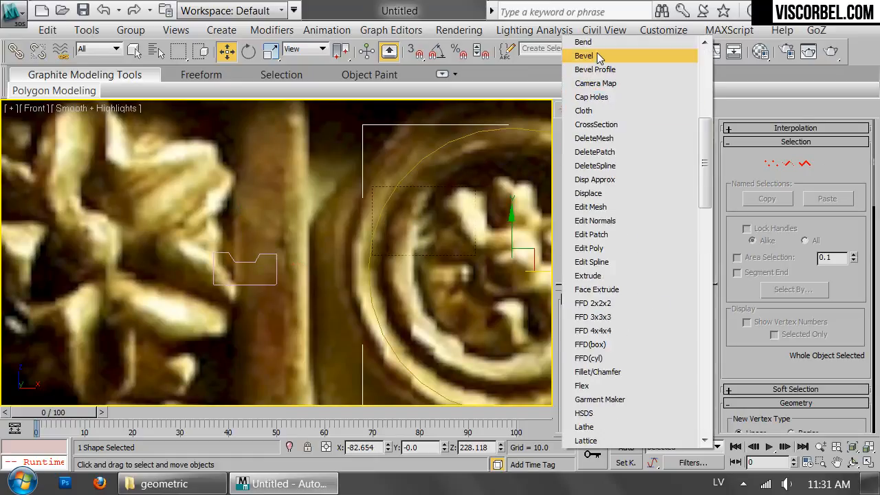
{"action": "left_click", "coordinate": [620, 69]}
{"action": "left_click", "coordinate": [634, 344]}
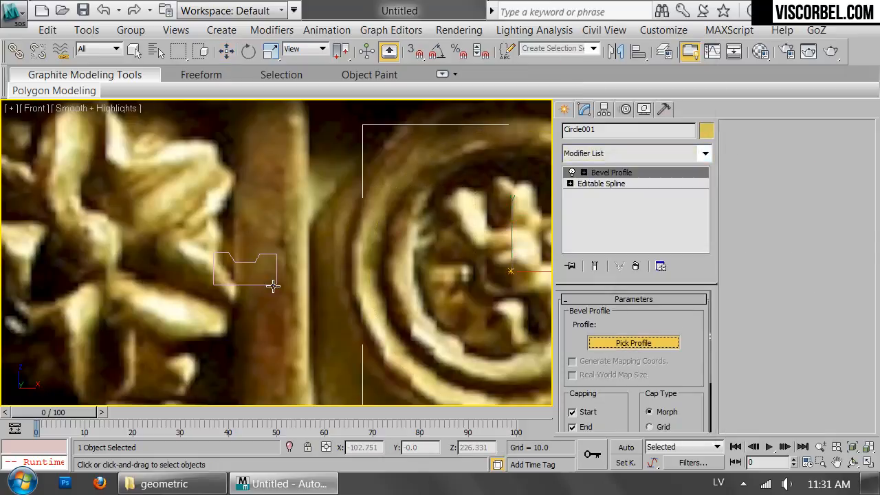
{"action": "left_click", "coordinate": [257, 253]}
{"action": "scroll", "coordinate": [262, 254], "scroll_direction": "down", "scroll_amount": 3}
{"action": "middle_click_drag", "start_coordinate": [385, 242], "coordinate": [281, 223]}
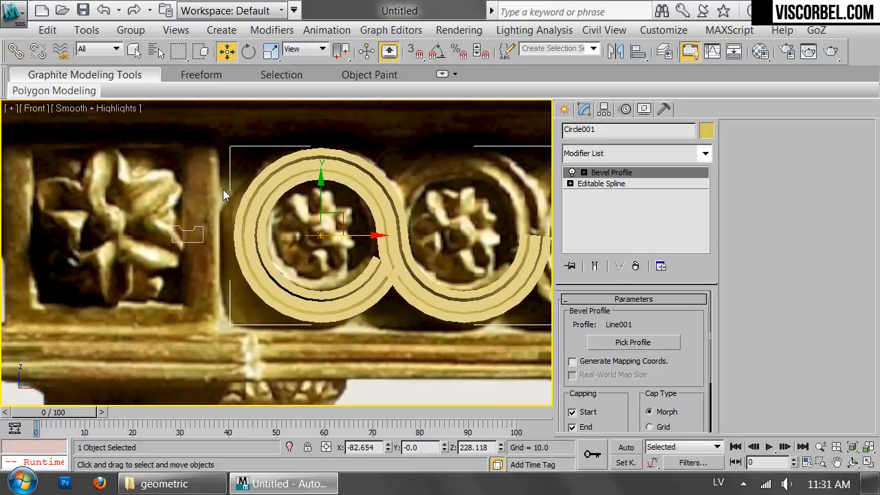
Step: Scale the Bevel Profile gizmo of the scroll down to 85% to match the carved band's outline
{"action": "key", "text": "F3"}
{"action": "scroll", "coordinate": [259, 187], "scroll_direction": "up", "scroll_amount": 6}
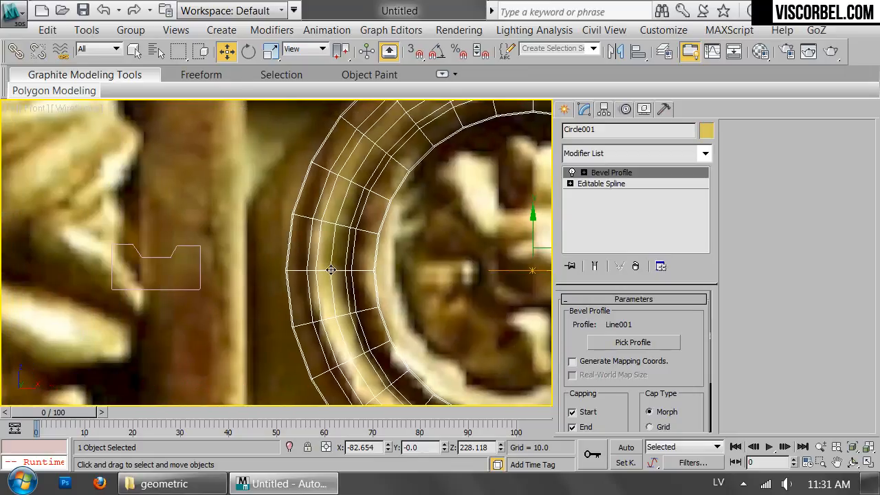
{"action": "key", "text": "1"}
{"action": "middle_click_drag", "start_coordinate": [484, 242], "coordinate": [371, 241]}
{"action": "key", "text": "r"}
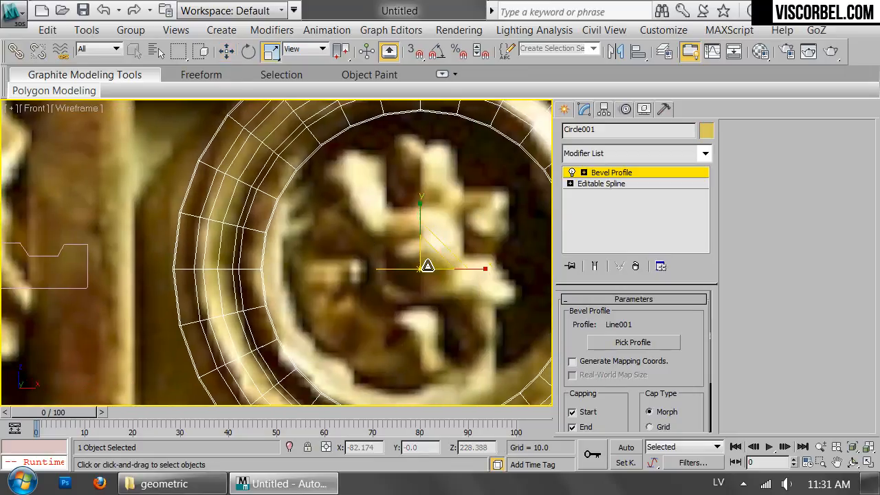
{"action": "left_click_drag", "start_coordinate": [427, 267], "coordinate": [431, 280]}
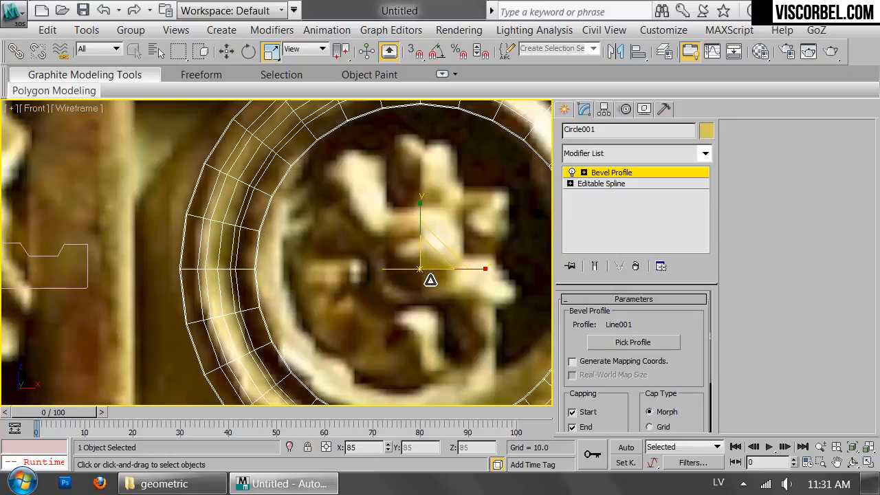
{"action": "key", "text": "1"}
Step: Try the lower-left corner vertex of the cross-section as the profile's first vertex
{"action": "middle_click_drag", "start_coordinate": [146, 230], "coordinate": [415, 227]}
{"action": "left_click", "coordinate": [359, 282]}
{"action": "key", "text": "1"}
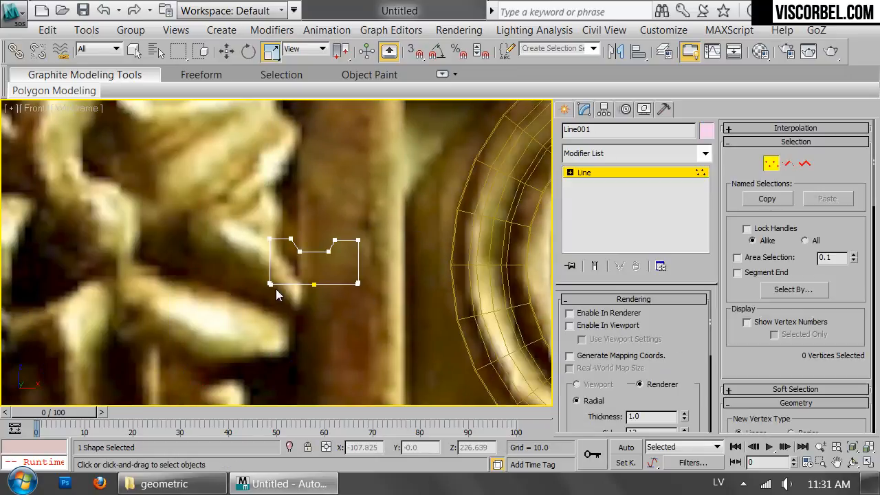
{"action": "left_click", "coordinate": [269, 283]}
{"action": "scroll", "coordinate": [756, 283], "scroll_direction": "down", "scroll_amount": 10}
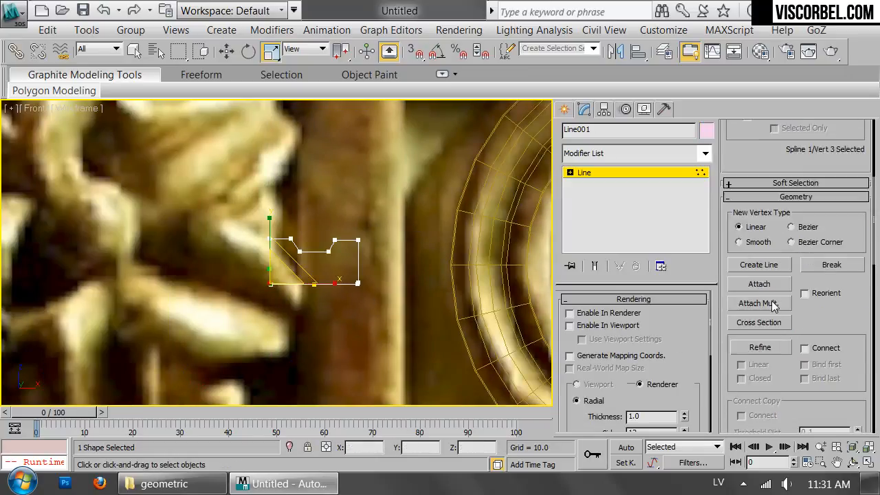
{"action": "scroll", "coordinate": [756, 284], "scroll_direction": "down", "scroll_amount": 1}
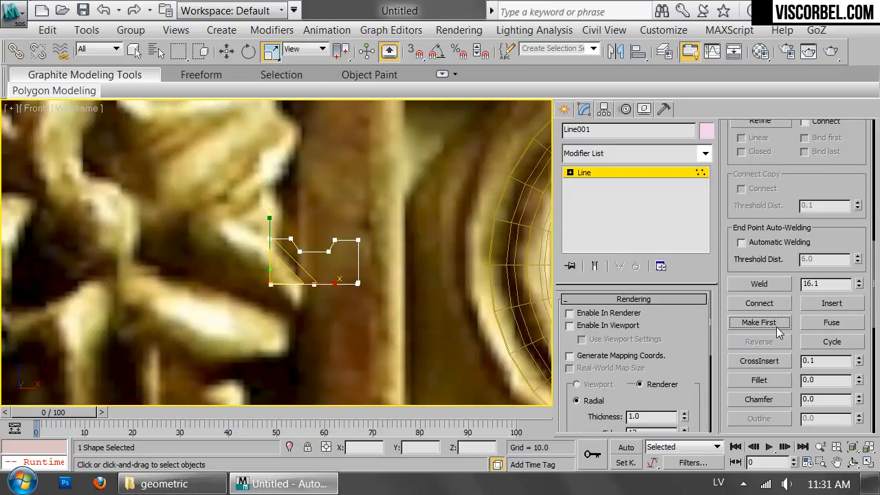
{"action": "scroll", "coordinate": [778, 332], "scroll_direction": "down", "scroll_amount": 1}
{"action": "scroll", "coordinate": [445, 262], "scroll_direction": "down", "scroll_amount": 3}
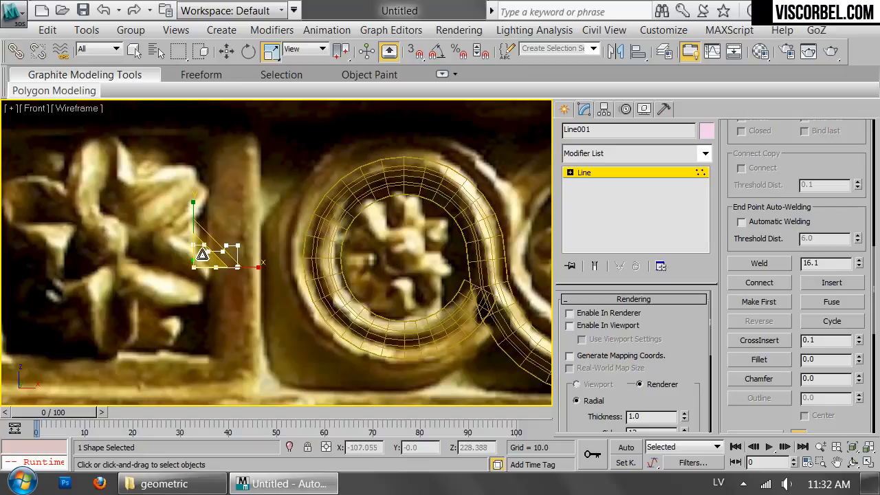
Step: Restore the bottom edge's midpoint as the first vertex of the cross-section and deselect it
{"action": "scroll", "coordinate": [230, 275], "scroll_direction": "up", "scroll_amount": 3}
{"action": "left_click_drag", "start_coordinate": [249, 273], "coordinate": [294, 273]}
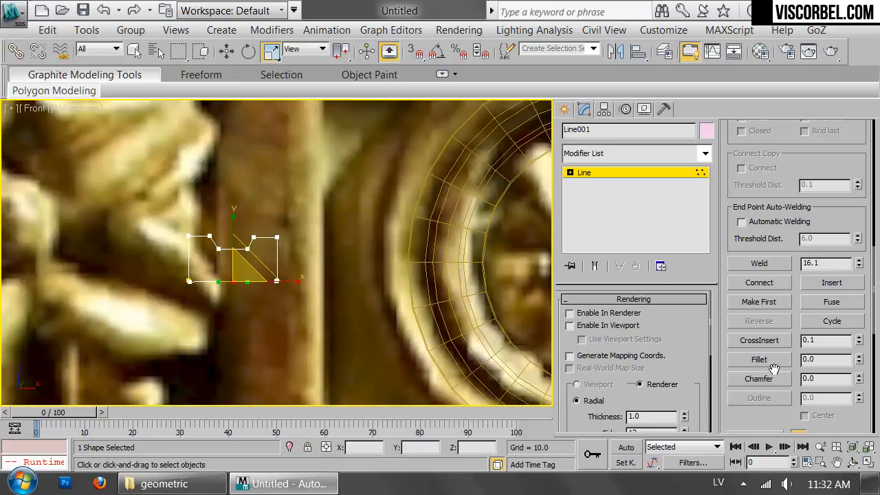
{"action": "left_click", "coordinate": [317, 213]}
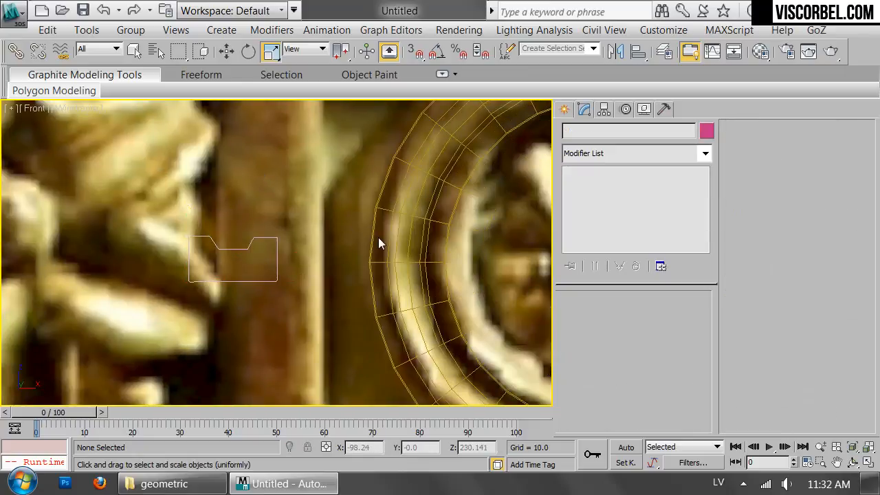
Step: Examine the beveled scroll against the reference, inspecting its surface and mesh edges in perspective
{"action": "scroll", "coordinate": [316, 213], "scroll_direction": "down", "scroll_amount": 3}
{"action": "scroll", "coordinate": [234, 233], "scroll_direction": "up", "scroll_amount": 1}
{"action": "middle_click_drag", "start_coordinate": [234, 234], "coordinate": [225, 235]}
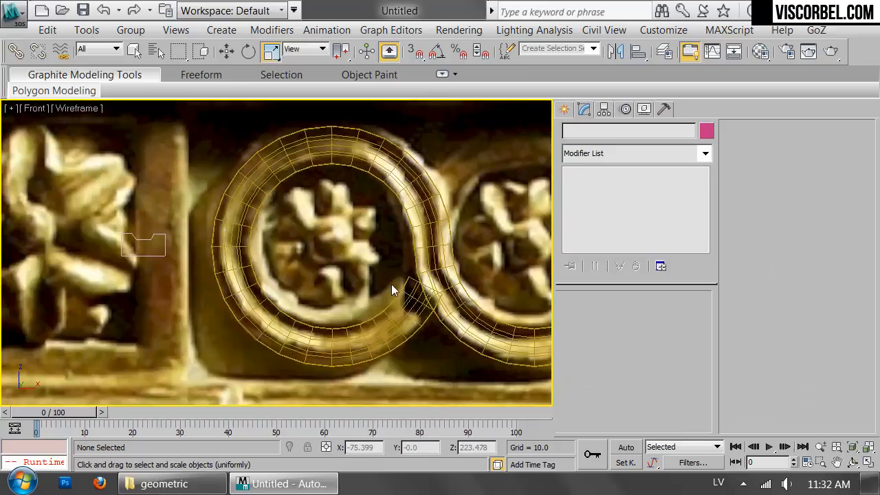
{"action": "left_click", "coordinate": [426, 246]}
{"action": "key", "text": "p"}
{"action": "key", "text": "F3"}
{"action": "middle_click_drag", "start_coordinate": [239, 275], "coordinate": [245, 240], "text": "alt"}
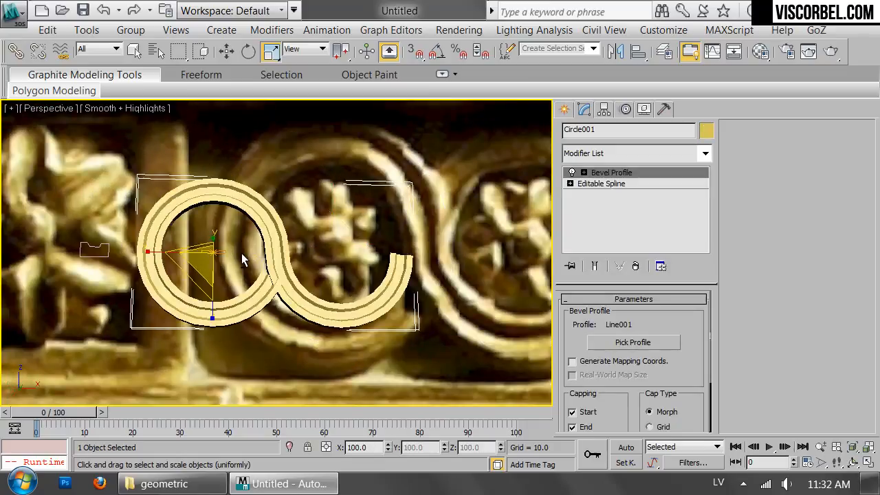
{"action": "key", "text": "F4"}
{"action": "middle_click_drag", "start_coordinate": [249, 275], "coordinate": [272, 253], "text": "alt"}
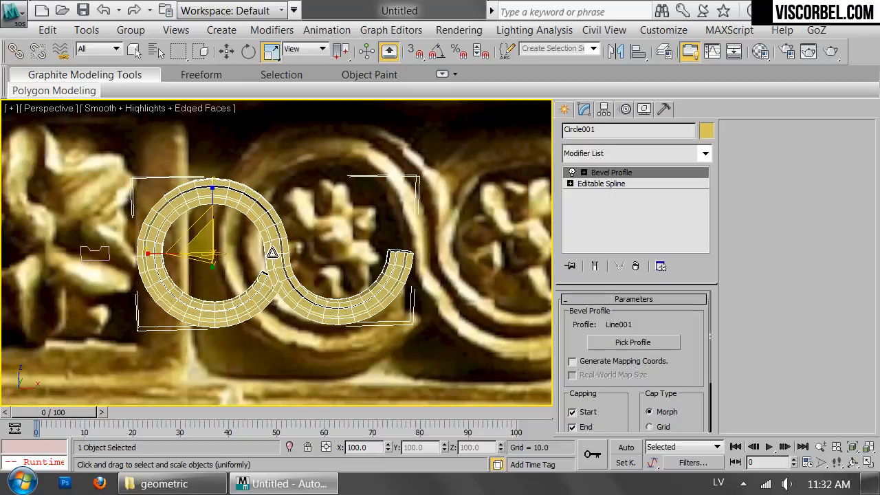
{"action": "key", "text": "f"}
Step: Reduce the scroll path's interpolation steps to 1 while showing the end result in wireframe
{"action": "left_click", "coordinate": [598, 185]}
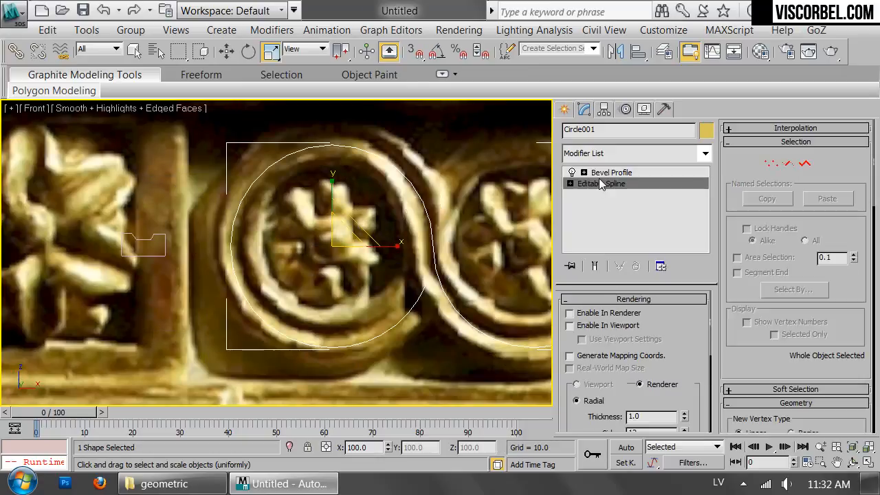
{"action": "key", "text": "F3"}
{"action": "left_click", "coordinate": [783, 128]}
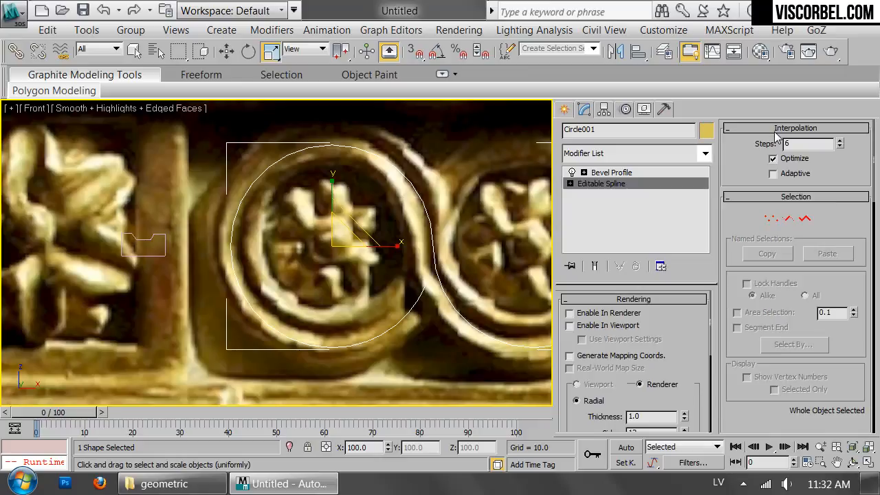
{"action": "left_click", "coordinate": [596, 267]}
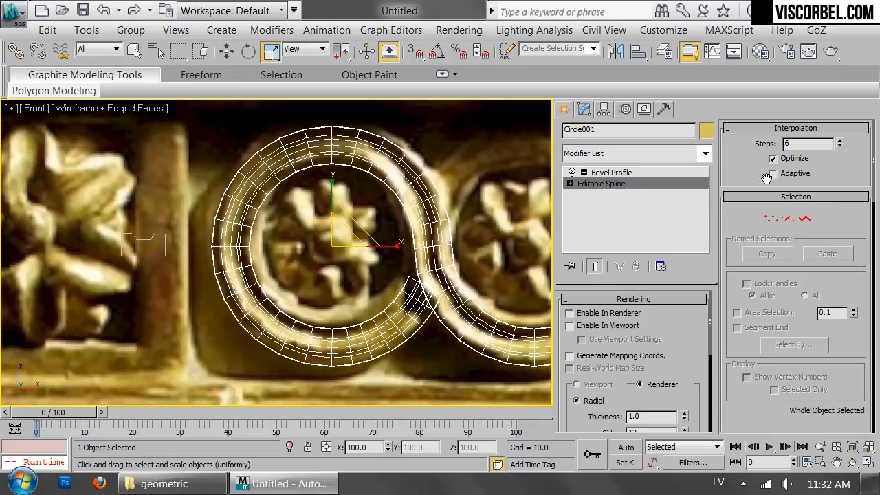
{"action": "left_click", "coordinate": [839, 147]}
{"action": "left_click", "coordinate": [840, 147]}
{"action": "left_click", "coordinate": [840, 147]}
{"action": "left_click", "coordinate": [840, 147]}
{"action": "left_click", "coordinate": [839, 147]}
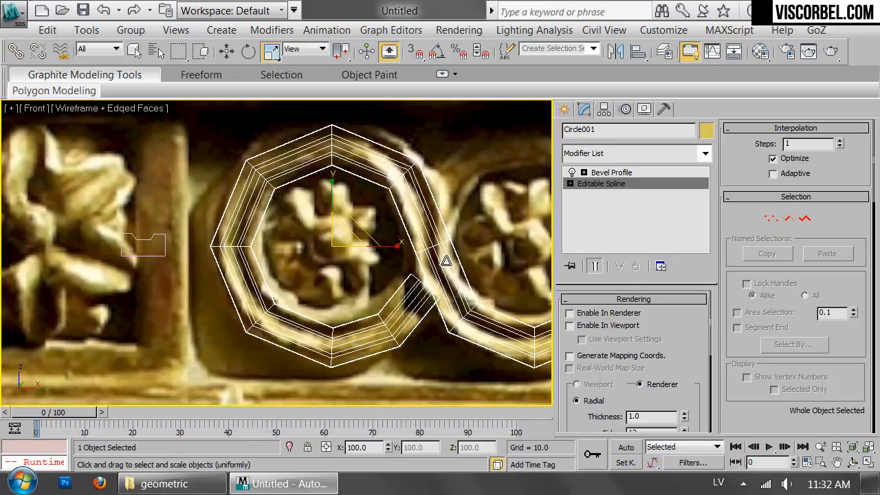
{"action": "scroll", "coordinate": [442, 254], "scroll_direction": "down", "scroll_amount": 2}
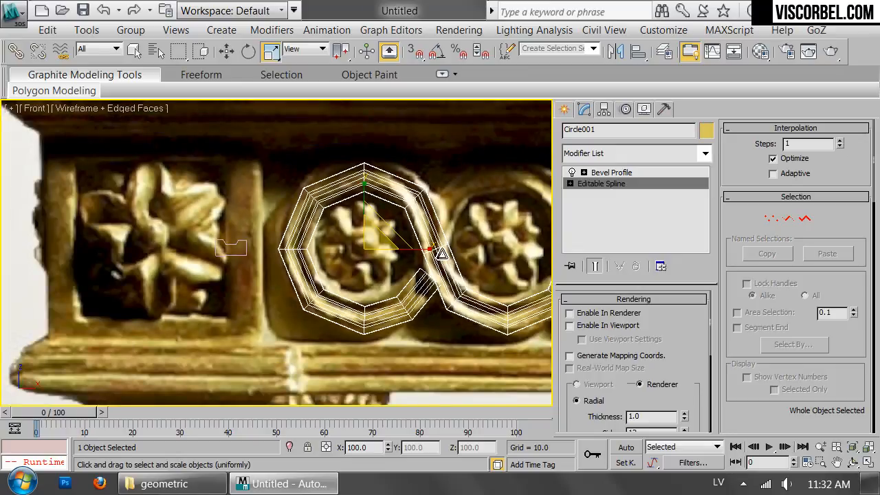
{"action": "middle_click_drag", "start_coordinate": [441, 254], "coordinate": [327, 229]}
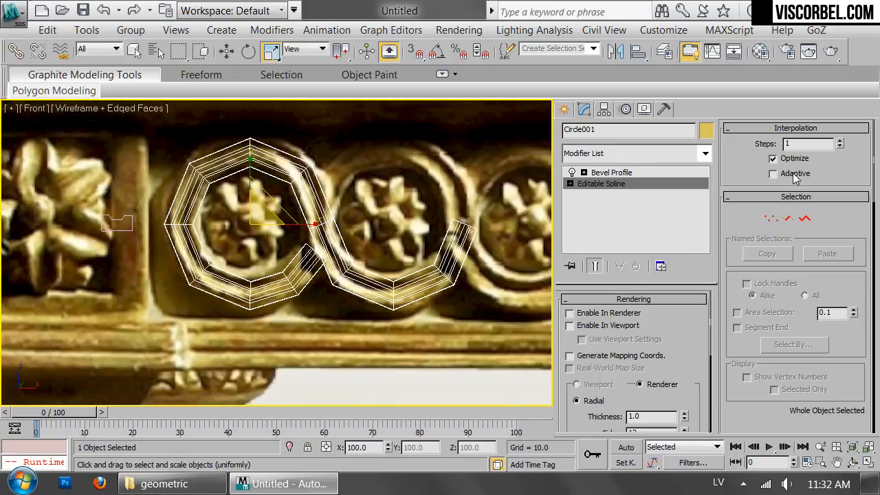
Step: Add a TurboSmooth modifier above the scroll's Bevel Profile and deselect the object
{"action": "left_click", "coordinate": [617, 172]}
{"action": "left_click", "coordinate": [618, 152]}
{"action": "scroll", "coordinate": [621, 154], "scroll_direction": "down", "scroll_amount": 15}
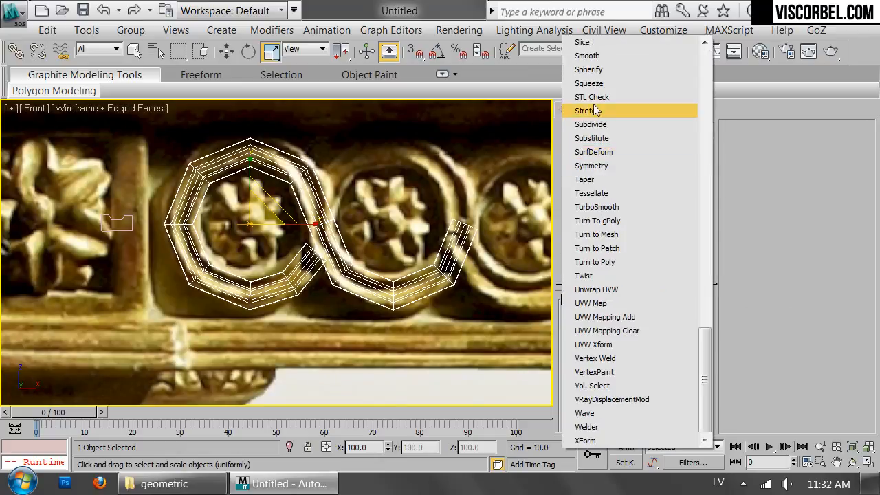
{"action": "left_click", "coordinate": [598, 207]}
{"action": "left_click", "coordinate": [383, 183]}
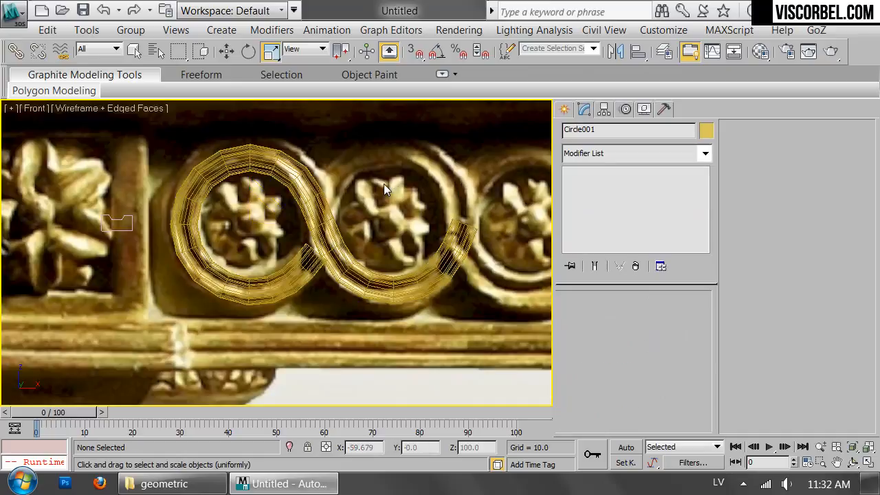
Step: Set the scroll path's interpolation steps to 2 with the smoothed result shown in shaded perspective
{"action": "left_click", "coordinate": [305, 211]}
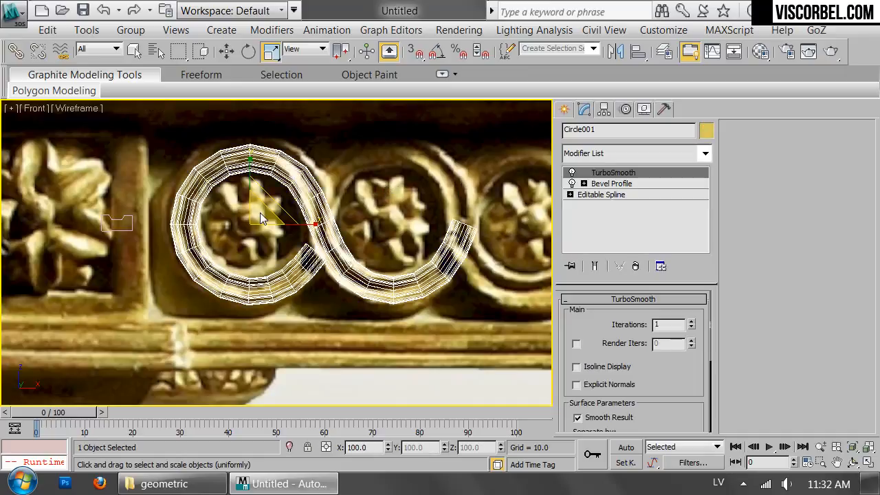
{"action": "key", "text": "p"}
{"action": "key", "text": "F3"}
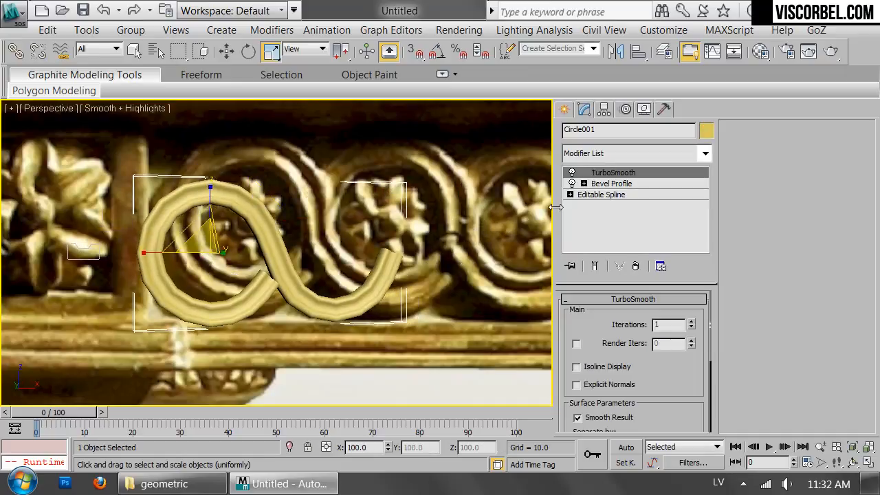
{"action": "left_click", "coordinate": [618, 195]}
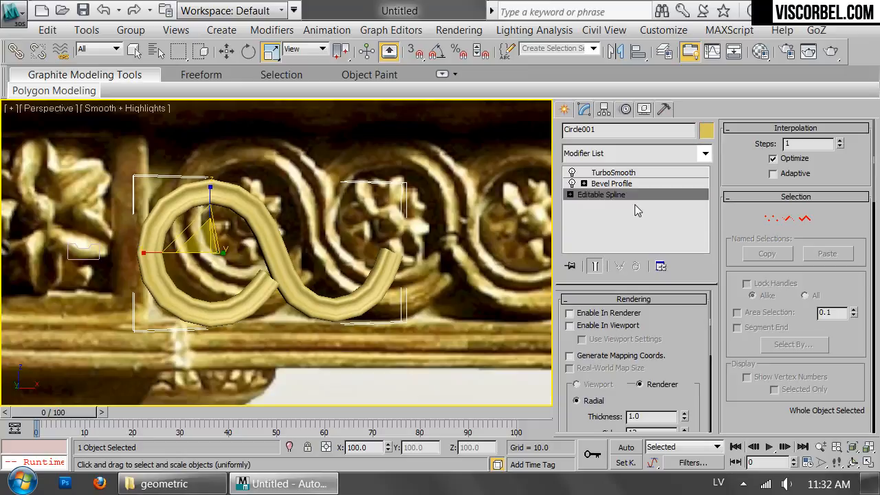
{"action": "left_click", "coordinate": [839, 140]}
{"action": "left_click", "coordinate": [486, 146]}
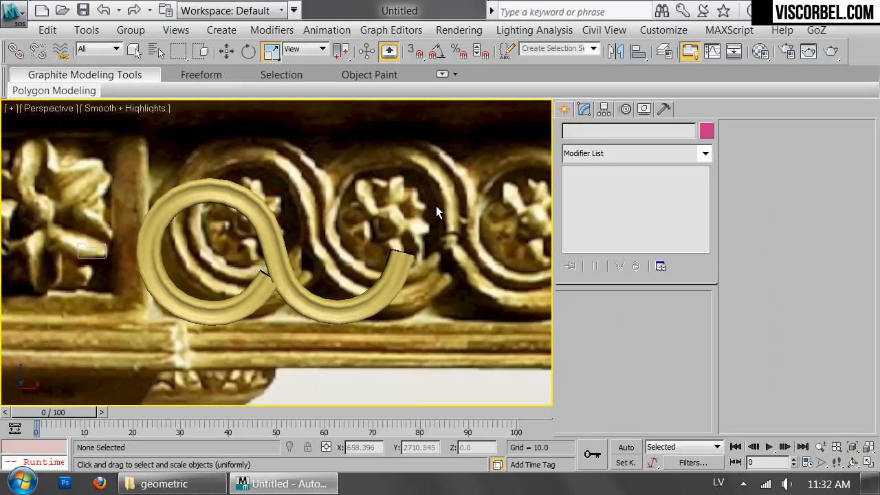
Step: Insert an Edit Poly modifier between the scroll's Bevel Profile and TurboSmooth, and show edged faces
{"action": "scroll", "coordinate": [241, 248], "scroll_direction": "up", "scroll_amount": 4}
{"action": "middle_click_drag", "start_coordinate": [241, 247], "coordinate": [276, 275], "text": "alt"}
{"action": "left_click", "coordinate": [276, 275]}
{"action": "left_click", "coordinate": [624, 195]}
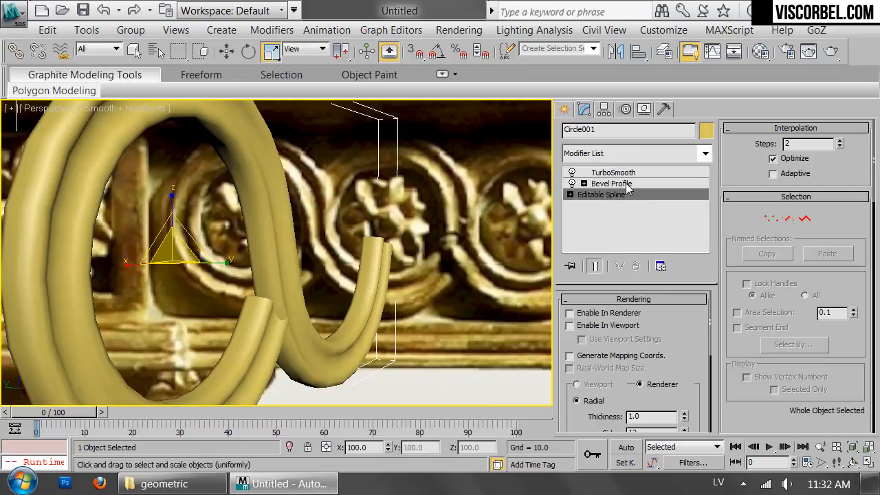
{"action": "left_click", "coordinate": [629, 184]}
{"action": "left_click", "coordinate": [632, 156]}
{"action": "scroll", "coordinate": [632, 156], "scroll_direction": "down", "scroll_amount": 10}
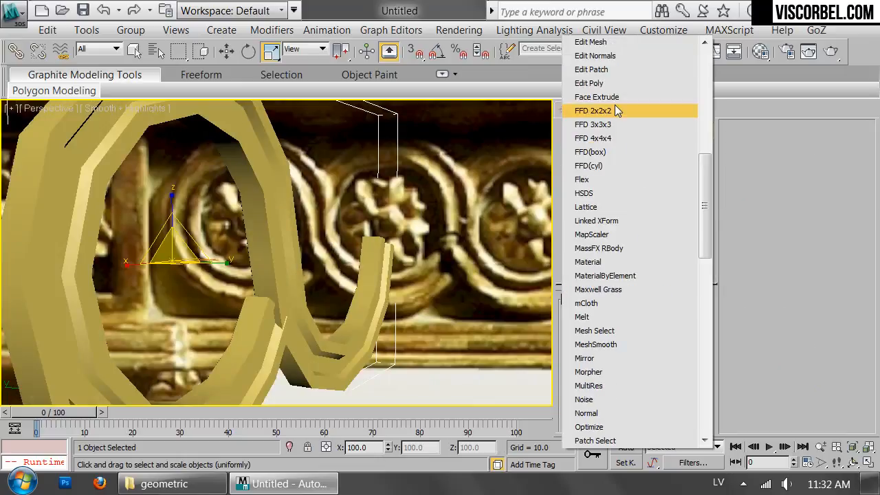
{"action": "left_click", "coordinate": [609, 83]}
{"action": "key", "text": "F4"}
{"action": "middle_click_drag", "start_coordinate": [375, 255], "coordinate": [232, 250], "text": "alt"}
{"action": "key", "text": "1"}
{"action": "left_click_drag", "start_coordinate": [215, 223], "coordinate": [371, 268]}
{"action": "middle_click_drag", "start_coordinate": [371, 268], "coordinate": [326, 315], "text": "alt"}
Step: Select the cross-section edge loop where the band crosses its inner end and move it slightly forward in negative Y
{"action": "key", "text": "2"}
{"action": "left_click", "coordinate": [301, 321]}
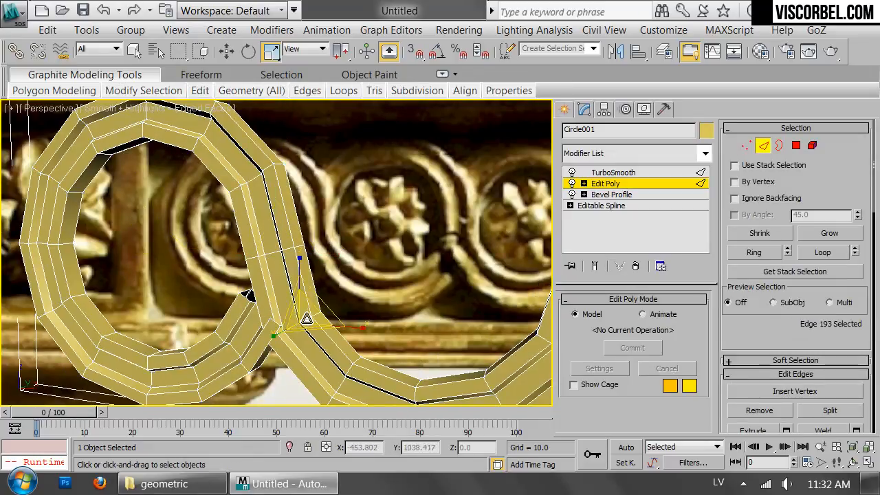
{"action": "double_click", "coordinate": [306, 318]}
{"action": "double_click", "coordinate": [291, 249]}
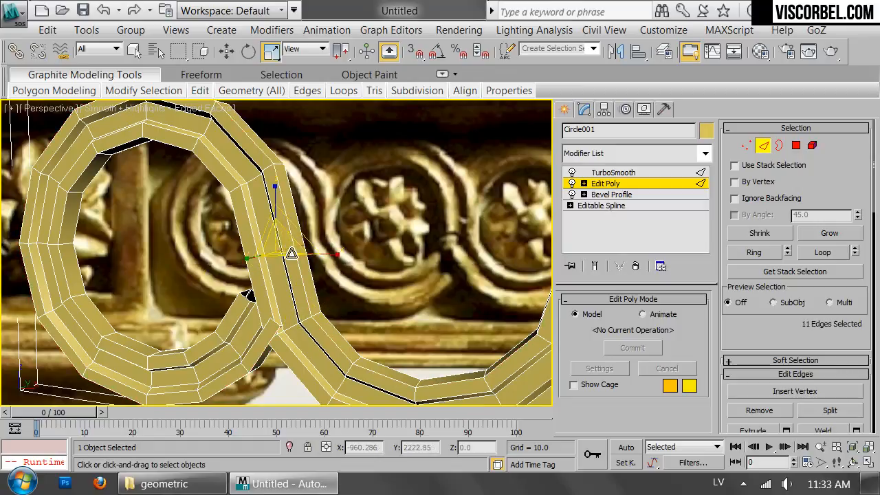
{"action": "middle_click_drag", "start_coordinate": [374, 279], "coordinate": [326, 323]}
{"action": "key", "text": "w"}
{"action": "left_click_drag", "start_coordinate": [326, 321], "coordinate": [315, 319]}
Step: Grow the edge selection to the neighbouring loops and move it slightly forward in negative Y
{"action": "left_click", "coordinate": [835, 236]}
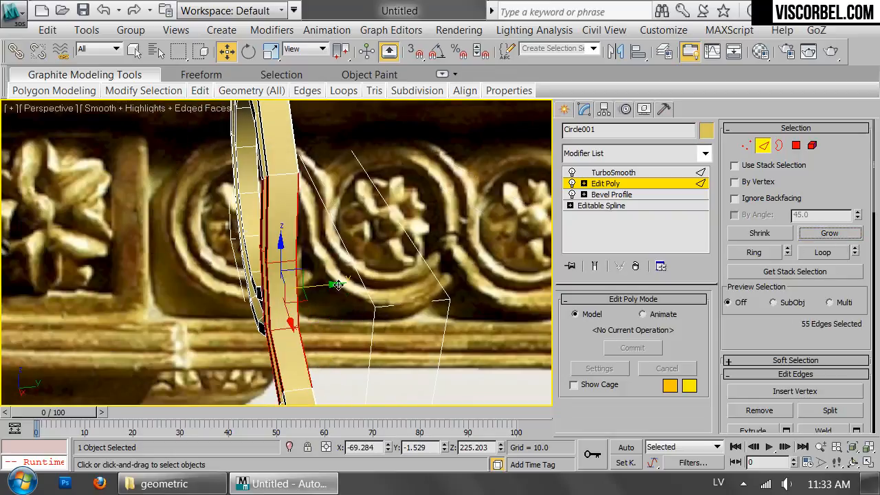
{"action": "left_click_drag", "start_coordinate": [318, 284], "coordinate": [312, 282]}
{"action": "middle_click_drag", "start_coordinate": [312, 282], "coordinate": [347, 242], "text": "alt"}
Step: Select the open border at the scroll's inner end and inspect how it meets the crossing band, with edged faces finally hidden
{"action": "left_click", "coordinate": [238, 307]}
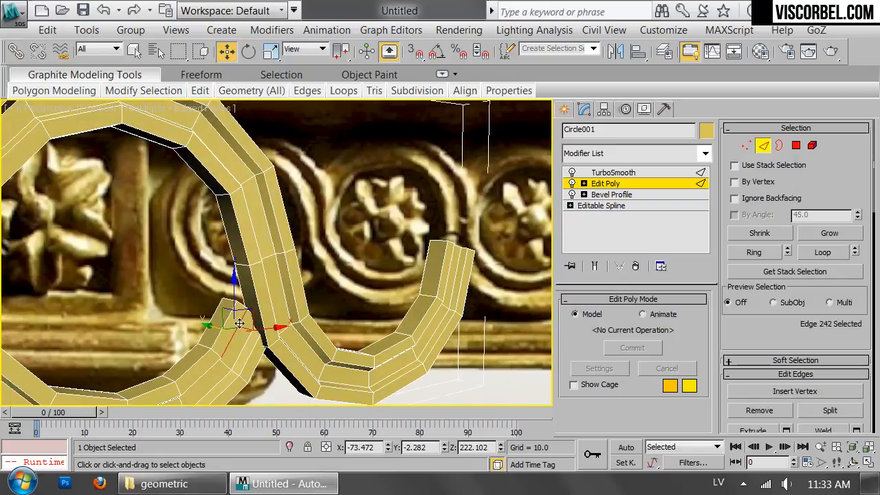
{"action": "key", "text": "3"}
{"action": "left_click", "coordinate": [237, 307]}
{"action": "middle_click_drag", "start_coordinate": [268, 325], "coordinate": [234, 298], "text": "alt"}
{"action": "key", "text": "f"}
{"action": "scroll", "coordinate": [306, 236], "scroll_direction": "up", "scroll_amount": 4}
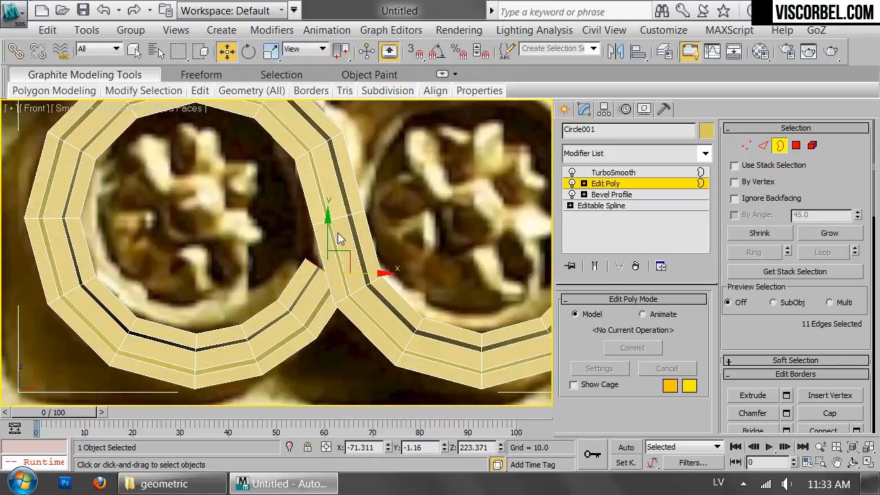
{"action": "key", "text": "1"}
{"action": "left_click", "coordinate": [464, 188]}
{"action": "scroll", "coordinate": [462, 189], "scroll_direction": "down", "scroll_amount": 3}
{"action": "key", "text": "F4"}
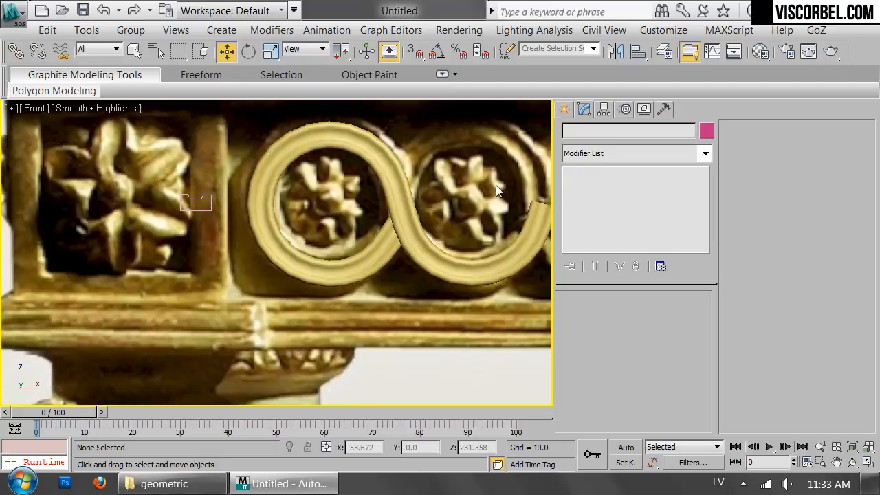
{"action": "middle_click_drag", "start_coordinate": [457, 215], "coordinate": [436, 218]}
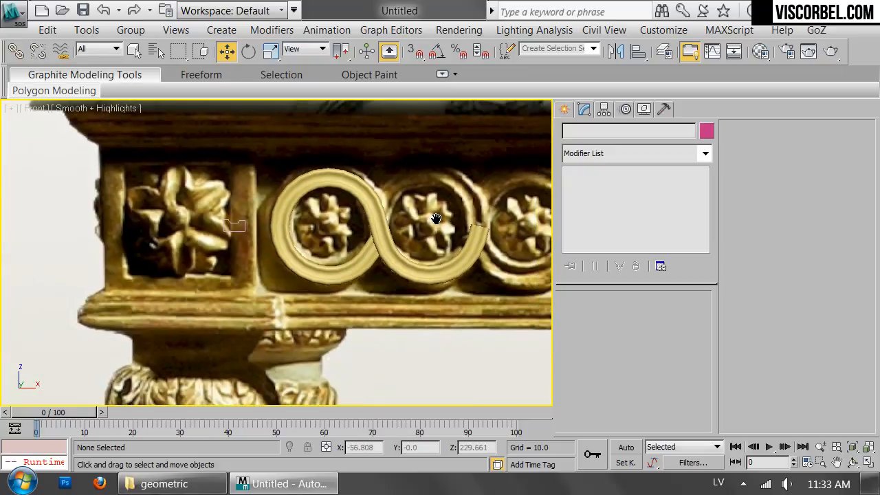
{"action": "scroll", "coordinate": [435, 218], "scroll_direction": "up", "scroll_amount": 1}
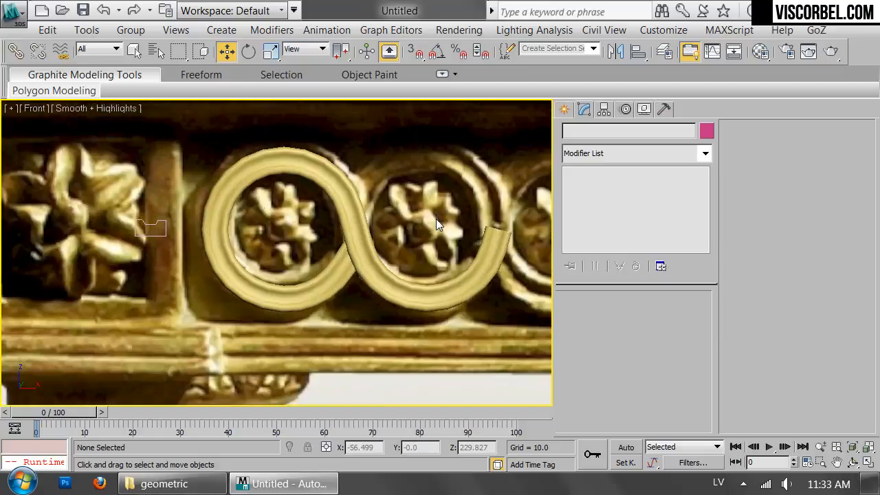
{"action": "left_click", "coordinate": [437, 218]}
{"action": "scroll", "coordinate": [354, 227], "scroll_direction": "up", "scroll_amount": 3}
{"action": "left_click", "coordinate": [619, 195]}
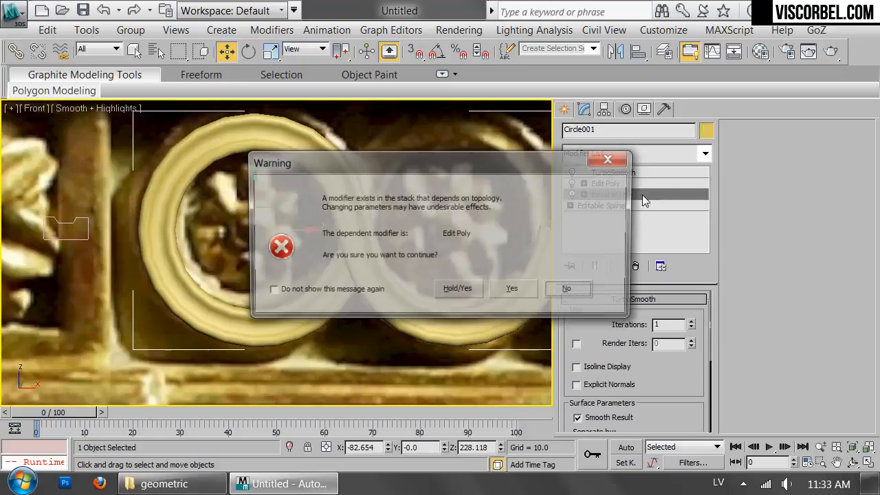
{"action": "left_click", "coordinate": [515, 288]}
{"action": "key", "text": "r"}
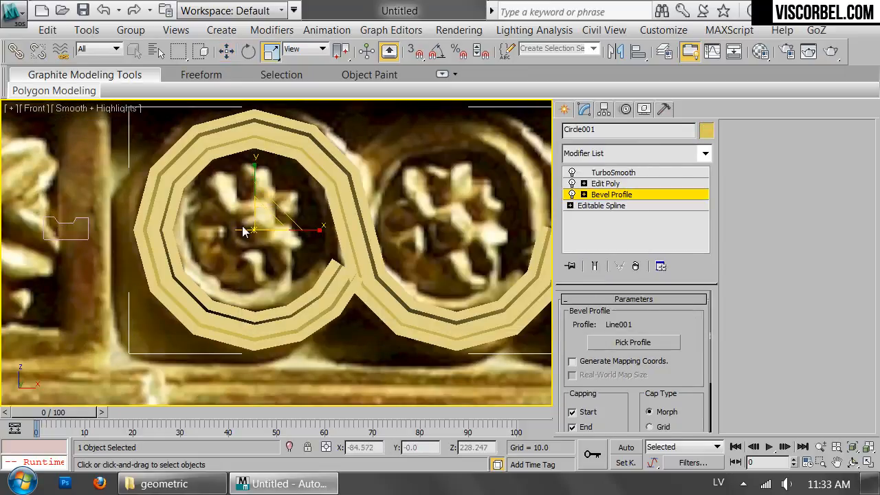
{"action": "left_click", "coordinate": [369, 370]}
Step: Clone the smoothed scroll along X to about -58.6 as an independent copy over the next pair of rosettes
{"action": "left_click", "coordinate": [379, 298]}
{"action": "middle_click_drag", "start_coordinate": [406, 290], "coordinate": [246, 283]}
{"action": "key", "text": "w"}
{"action": "mouse_move", "coordinate": [148, 258]}
{"action": "left_mouse_down", "text": "shift"}
{"action": "mouse_move", "coordinate": [385, 264]}
{"action": "mouse_move", "coordinate": [326, 267]}
{"action": "left_mouse_up", "text": "shift"}
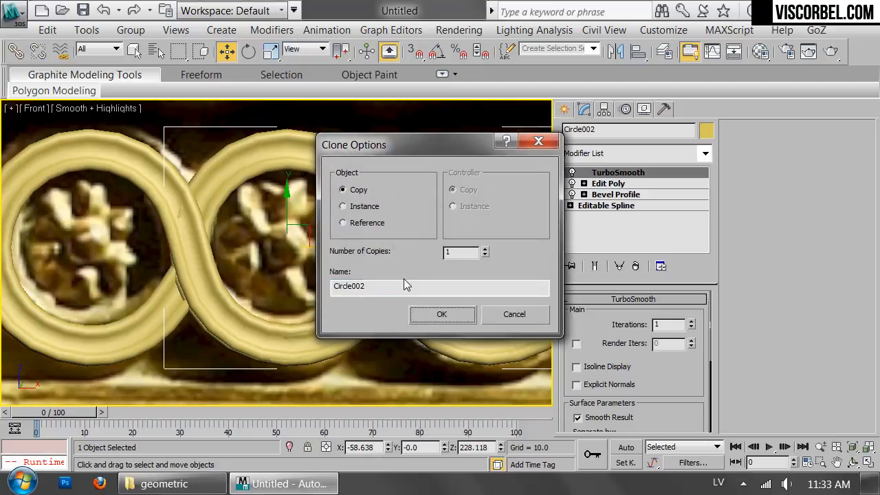
{"action": "left_click", "coordinate": [438, 314]}
Step: Delete the copy's Edit Poly polygons along the part of its first circle that overlaps the original scroll
{"action": "key", "text": "F3"}
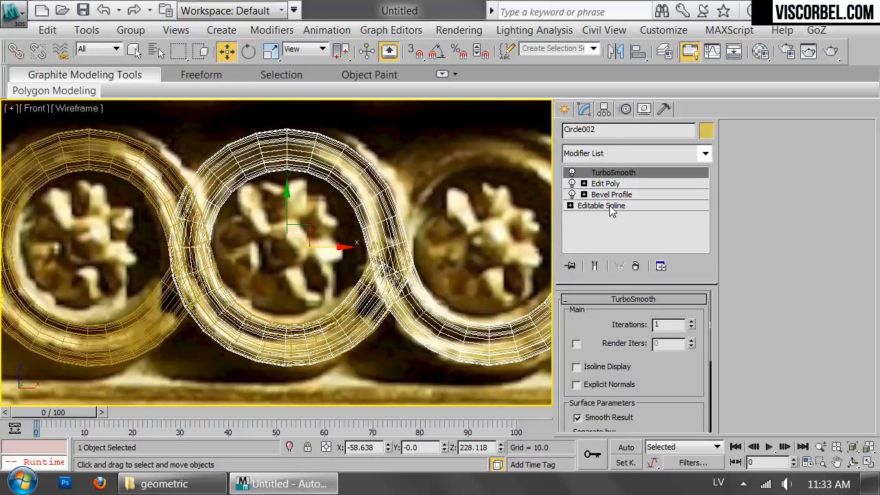
{"action": "key", "text": "F3"}
{"action": "left_click", "coordinate": [606, 183]}
{"action": "key", "text": "F3"}
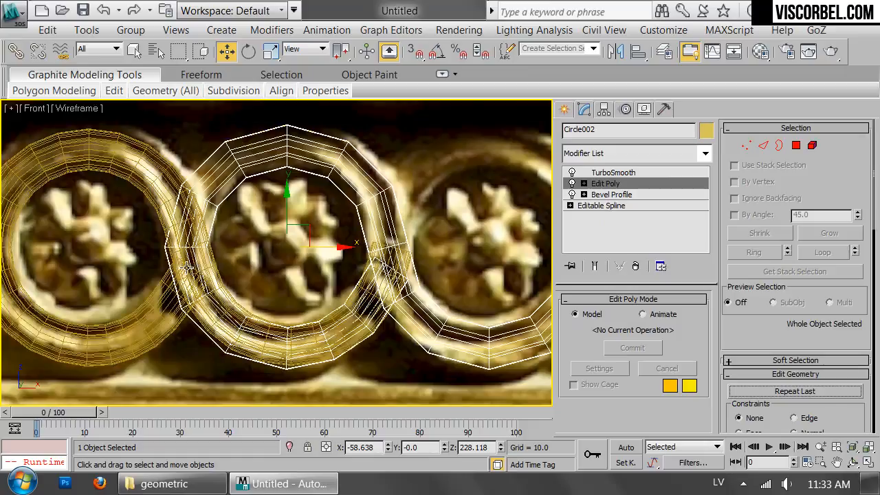
{"action": "key", "text": "4"}
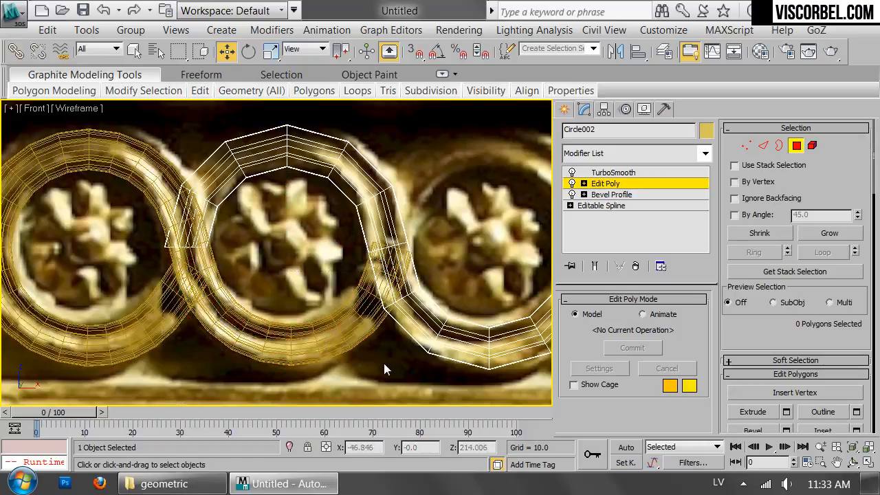
{"action": "key", "text": "F4"}
{"action": "scroll", "coordinate": [371, 352], "scroll_direction": "down", "scroll_amount": 3}
{"action": "key", "text": "F3"}
{"action": "key", "text": "1"}
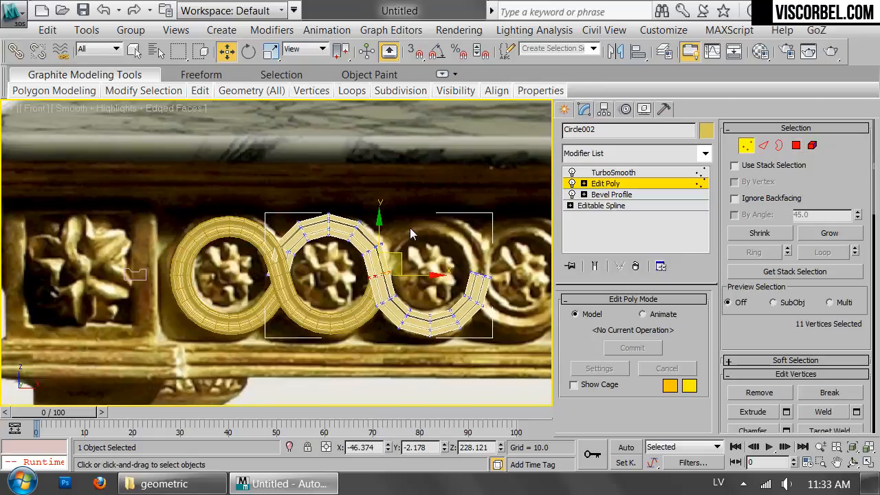
{"action": "key", "text": "1"}
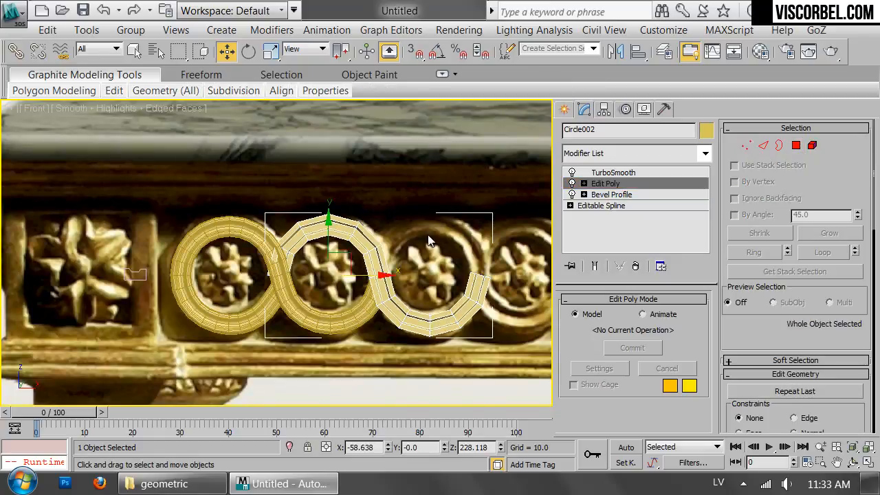
Step: Select the vertices at the copy's trimmed open end beneath the crossing band and shift them slightly in positive X
{"action": "left_click", "coordinate": [428, 241]}
{"action": "left_click", "coordinate": [380, 258]}
{"action": "scroll", "coordinate": [327, 246], "scroll_direction": "up", "scroll_amount": 5}
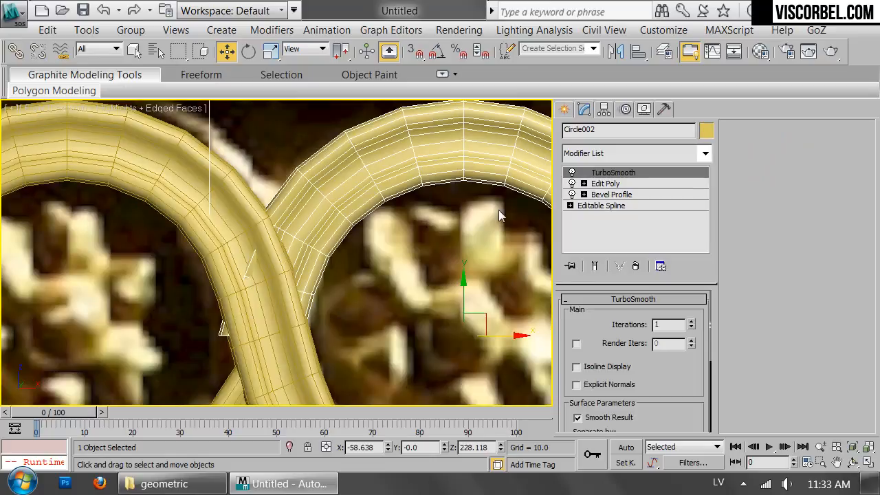
{"action": "left_click", "coordinate": [620, 182]}
{"action": "key", "text": "1"}
{"action": "left_click_drag", "start_coordinate": [179, 314], "coordinate": [369, 376]}
{"action": "left_click_drag", "start_coordinate": [305, 334], "coordinate": [323, 333]}
{"action": "key", "text": "1"}
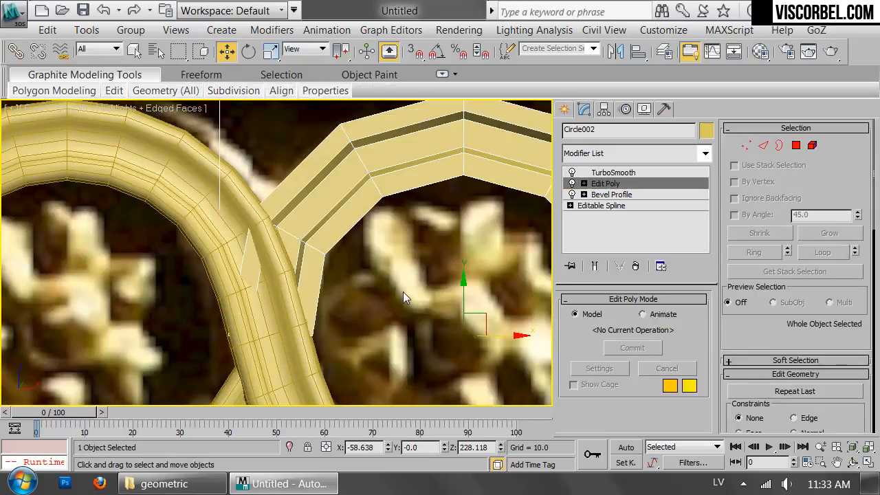
{"action": "left_click", "coordinate": [402, 293]}
Step: Clone the trimmed scroll as one instance along X to about -34.6, over the next rosettes
{"action": "scroll", "coordinate": [403, 293], "scroll_direction": "down", "scroll_amount": 5}
{"action": "middle_click_drag", "start_coordinate": [402, 291], "coordinate": [217, 219]}
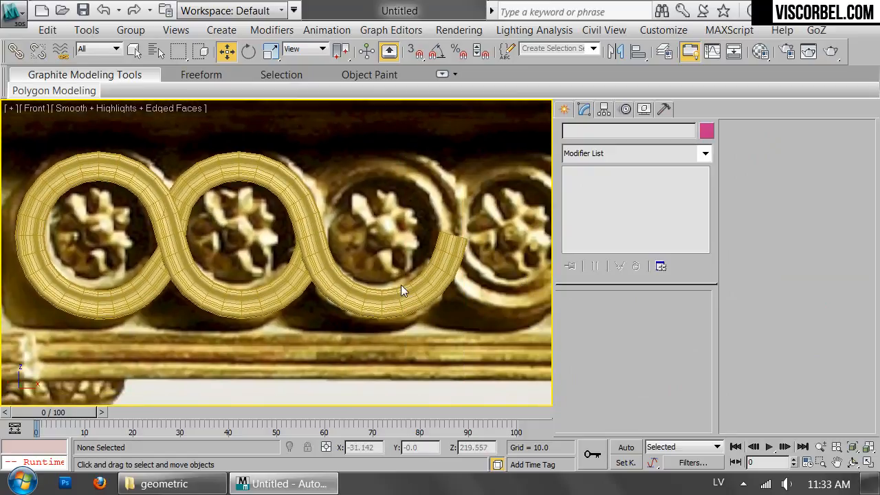
{"action": "left_click", "coordinate": [412, 282]}
{"action": "middle_click_drag", "start_coordinate": [392, 264], "coordinate": [301, 269]}
{"action": "mouse_move", "coordinate": [198, 242]}
{"action": "left_mouse_down", "text": "shift"}
{"action": "mouse_move", "coordinate": [347, 242]}
{"action": "mouse_move", "coordinate": [338, 249]}
{"action": "left_mouse_up", "text": "shift"}
{"action": "left_click", "coordinate": [347, 204]}
{"action": "left_click", "coordinate": [444, 314]}
{"action": "left_click", "coordinate": [411, 350]}
Step: Hide edged faces and examine how the trimmed scroll copies line up with each other and the reference image
{"action": "scroll", "coordinate": [344, 316], "scroll_direction": "up", "scroll_amount": 5}
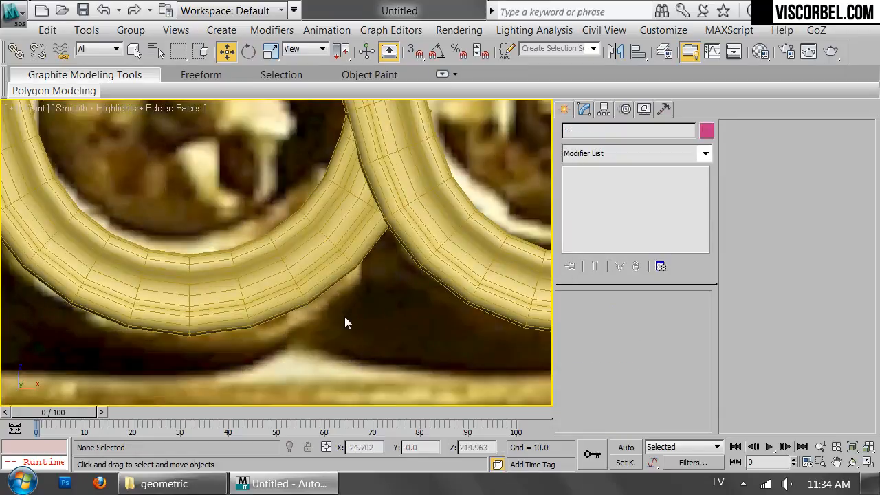
{"action": "left_click", "coordinate": [326, 238]}
{"action": "key", "text": "F4"}
{"action": "scroll", "coordinate": [327, 240], "scroll_direction": "down", "scroll_amount": 4}
{"action": "scroll", "coordinate": [326, 240], "scroll_direction": "up", "scroll_amount": 6}
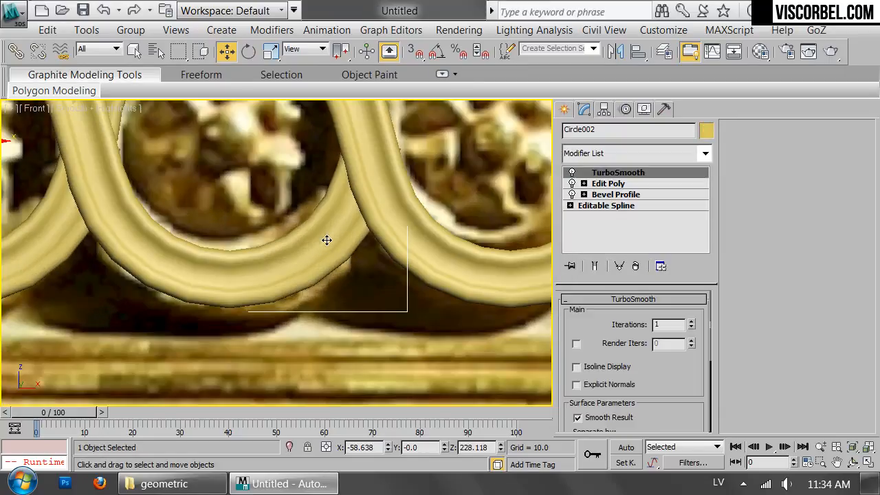
{"action": "scroll", "coordinate": [385, 289], "scroll_direction": "down", "scroll_amount": 1}
{"action": "scroll", "coordinate": [268, 237], "scroll_direction": "down", "scroll_amount": 4}
{"action": "scroll", "coordinate": [268, 237], "scroll_direction": "up", "scroll_amount": 6}
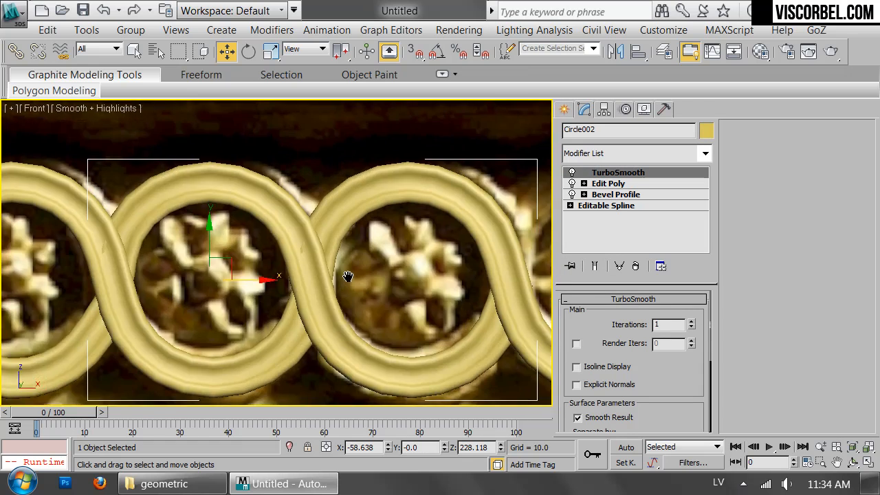
{"action": "scroll", "coordinate": [355, 307], "scroll_direction": "down", "scroll_amount": 4}
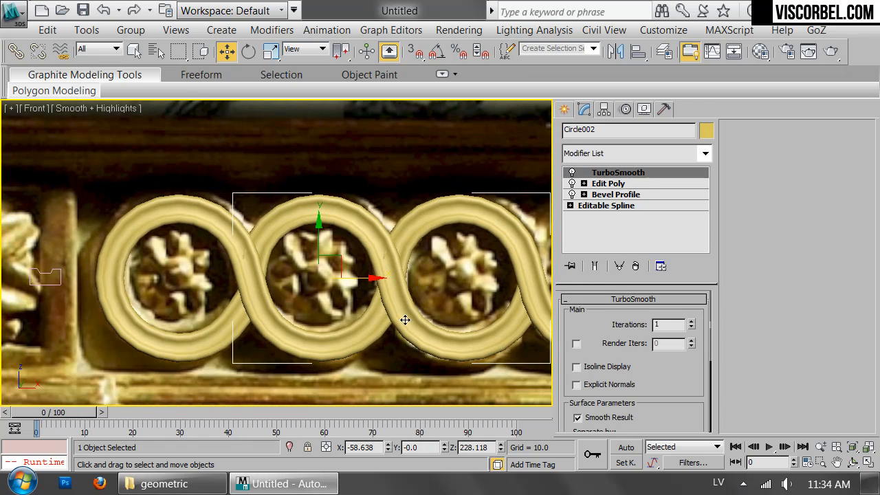
Step: Select the vertices of three cross-sections where the trimmed scroll's band crosses its neighbour and move them slightly forward in negative Y
{"action": "key", "text": "p"}
{"action": "middle_click_drag", "start_coordinate": [405, 319], "coordinate": [318, 255], "text": "alt"}
{"action": "scroll", "coordinate": [319, 255], "scroll_direction": "up", "scroll_amount": 5}
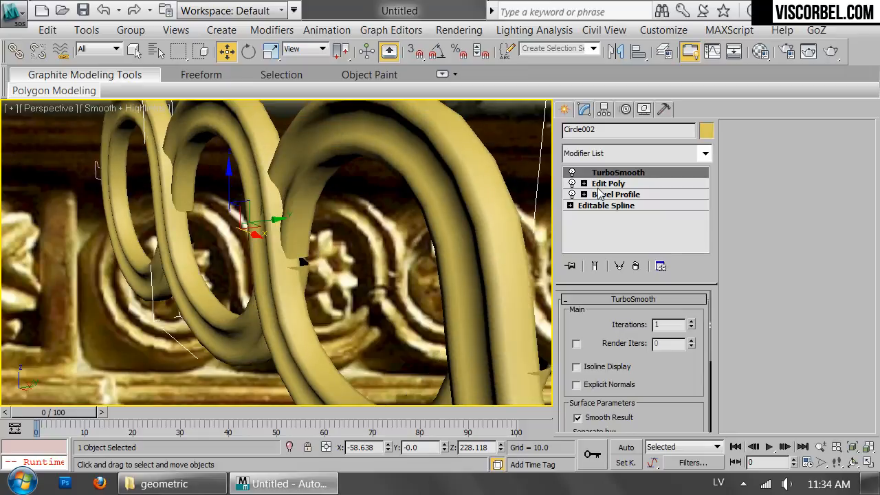
{"action": "left_click", "coordinate": [598, 184]}
{"action": "key", "text": "1"}
{"action": "left_click_drag", "start_coordinate": [349, 269], "coordinate": [351, 270]}
{"action": "middle_click_drag", "start_coordinate": [265, 206], "coordinate": [375, 164], "text": "alt"}
{"action": "left_click_drag", "start_coordinate": [317, 150], "coordinate": [217, 229], "text": "ctrl"}
{"action": "left_click_drag", "start_coordinate": [194, 288], "coordinate": [325, 354], "text": "ctrl"}
{"action": "middle_click_drag", "start_coordinate": [348, 357], "coordinate": [268, 309], "text": "alt"}
{"action": "left_click_drag", "start_coordinate": [308, 250], "coordinate": [298, 253]}
{"action": "key", "text": "1"}
Step: Select the open border at the last scroll copy's trimmed end and inspect how it sits behind the crossing band
{"action": "left_click", "coordinate": [329, 224]}
{"action": "middle_click_drag", "start_coordinate": [237, 207], "coordinate": [304, 212], "text": "alt"}
{"action": "left_click", "coordinate": [316, 163]}
{"action": "left_click", "coordinate": [601, 184]}
{"action": "key", "text": "1"}
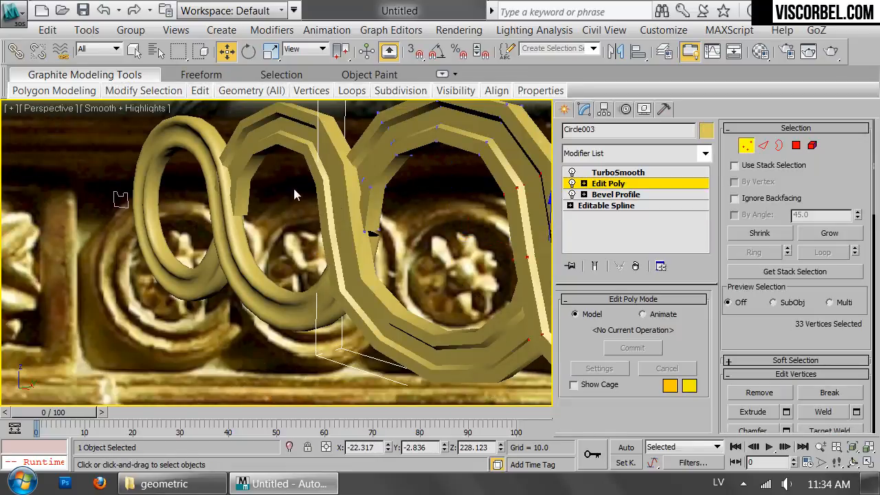
{"action": "key", "text": "3"}
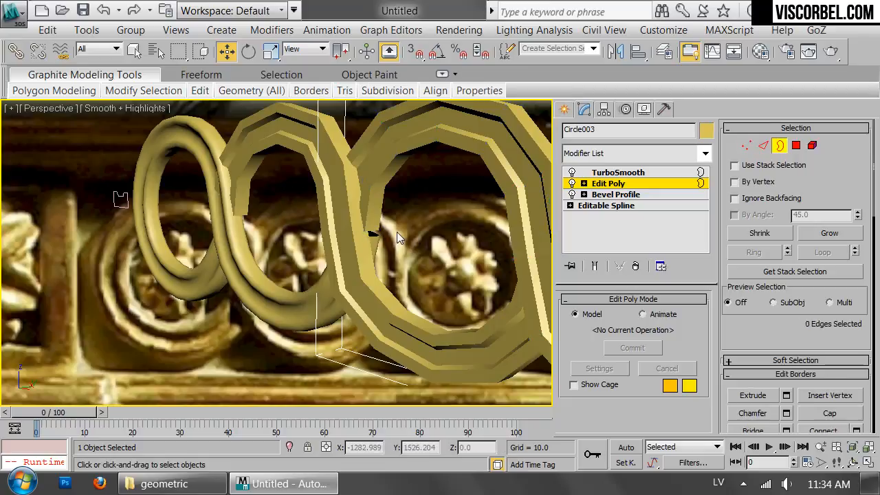
{"action": "left_click", "coordinate": [371, 233]}
{"action": "scroll", "coordinate": [374, 231], "scroll_direction": "up", "scroll_amount": 5}
{"action": "middle_click_drag", "start_coordinate": [273, 287], "coordinate": [315, 249], "text": "alt"}
{"action": "mouse_move", "coordinate": [356, 219]}
{"action": "middle_mouse_down", "text": "alt"}
{"action": "mouse_move", "coordinate": [374, 234]}
{"action": "mouse_move", "coordinate": [349, 266]}
{"action": "middle_mouse_up", "text": "alt"}
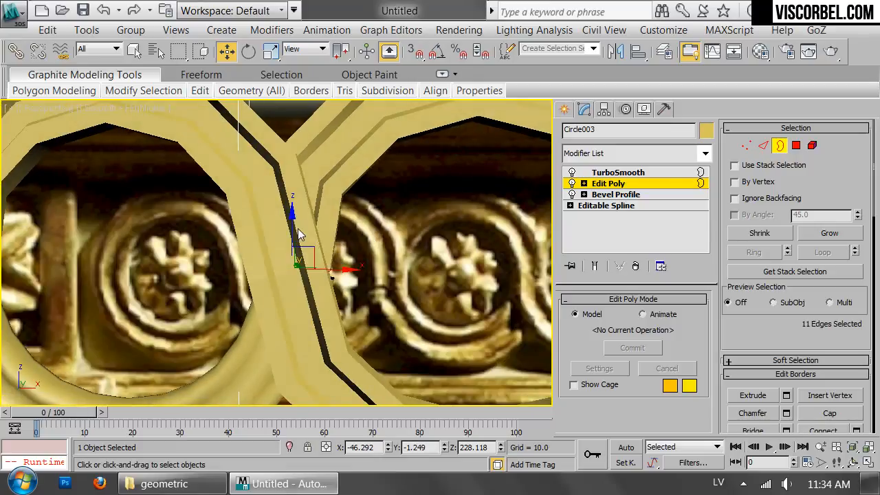
{"action": "key", "text": "3"}
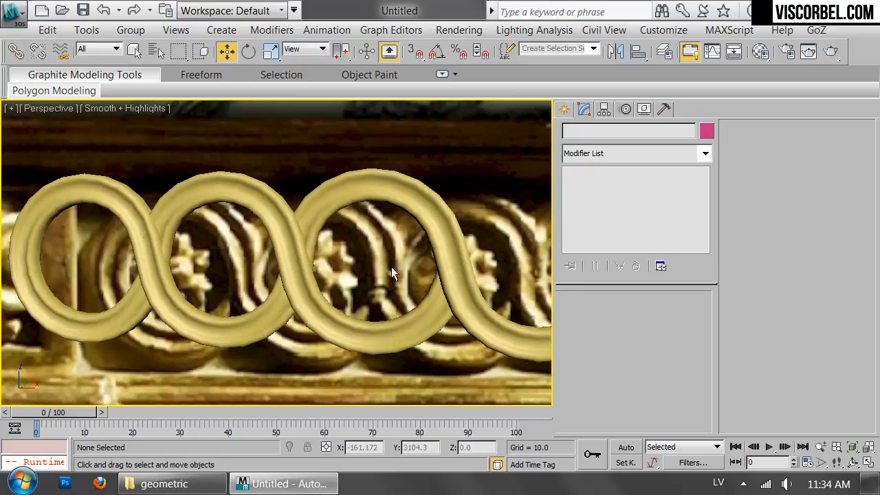
Step: Select one cross-section's vertices on the first trimmed copy's upper arc and inspect the band's depth from the side
{"action": "scroll", "coordinate": [391, 268], "scroll_direction": "down", "scroll_amount": 2}
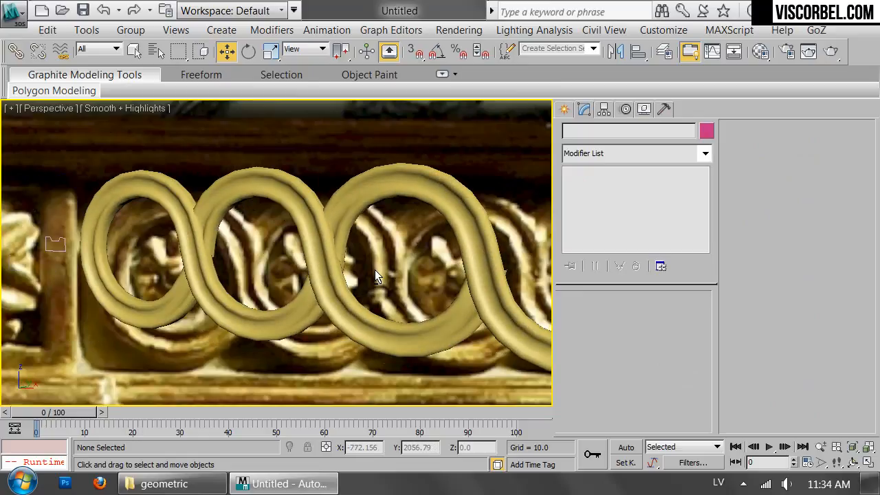
{"action": "scroll", "coordinate": [374, 270], "scroll_direction": "down", "scroll_amount": 4}
{"action": "middle_click_drag", "start_coordinate": [384, 257], "coordinate": [246, 301], "text": "alt"}
{"action": "scroll", "coordinate": [287, 249], "scroll_direction": "up", "scroll_amount": 4}
{"action": "left_click", "coordinate": [288, 245]}
{"action": "left_click", "coordinate": [302, 291]}
{"action": "left_click", "coordinate": [608, 183]}
{"action": "key", "text": "1"}
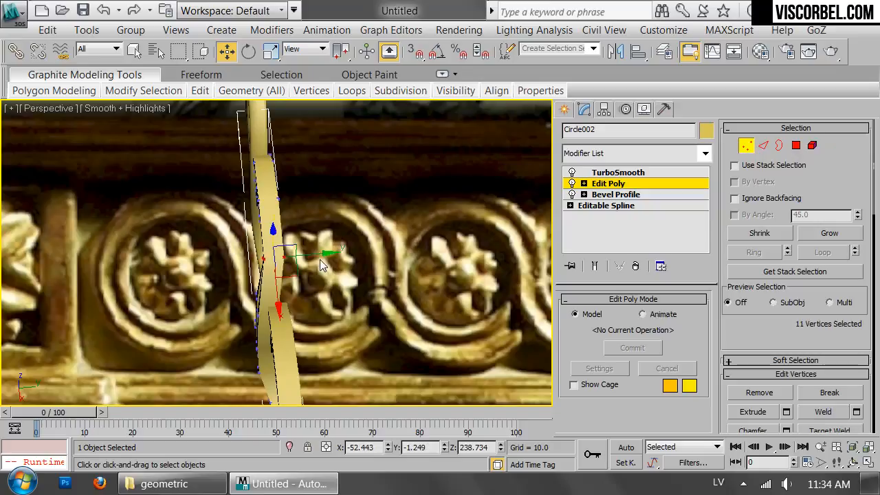
{"action": "middle_click_drag", "start_coordinate": [249, 228], "coordinate": [295, 336], "text": "alt"}
{"action": "middle_click_drag", "start_coordinate": [349, 351], "coordinate": [379, 257], "text": "alt"}
{"action": "left_click", "coordinate": [218, 375]}
Step: Clone the last trimmed scroll along X as three evenly spaced instances in the front view, following the frieze's rosettes
{"action": "left_click", "coordinate": [409, 250]}
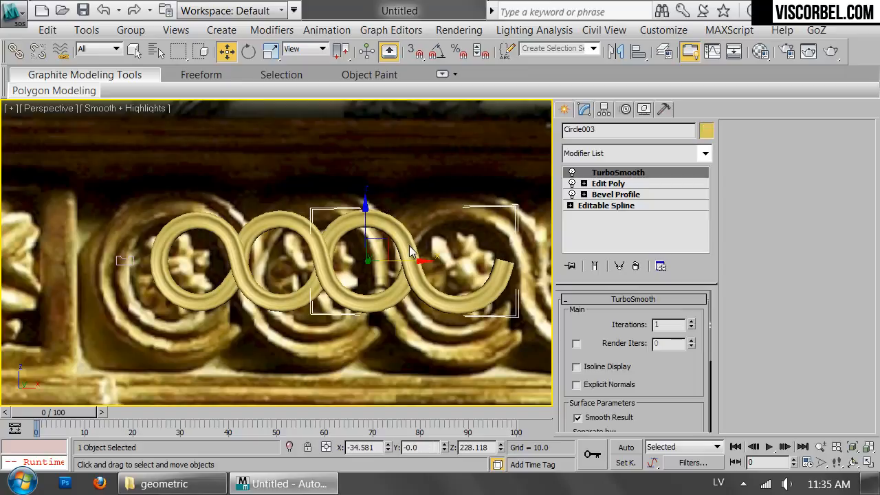
{"action": "key", "text": "f"}
{"action": "scroll", "coordinate": [403, 261], "scroll_direction": "down", "scroll_amount": 5}
{"action": "scroll", "coordinate": [403, 261], "scroll_direction": "up", "scroll_amount": 3}
{"action": "middle_click_drag", "start_coordinate": [402, 261], "coordinate": [206, 265]}
{"action": "scroll", "coordinate": [293, 276], "scroll_direction": "up", "scroll_amount": 3}
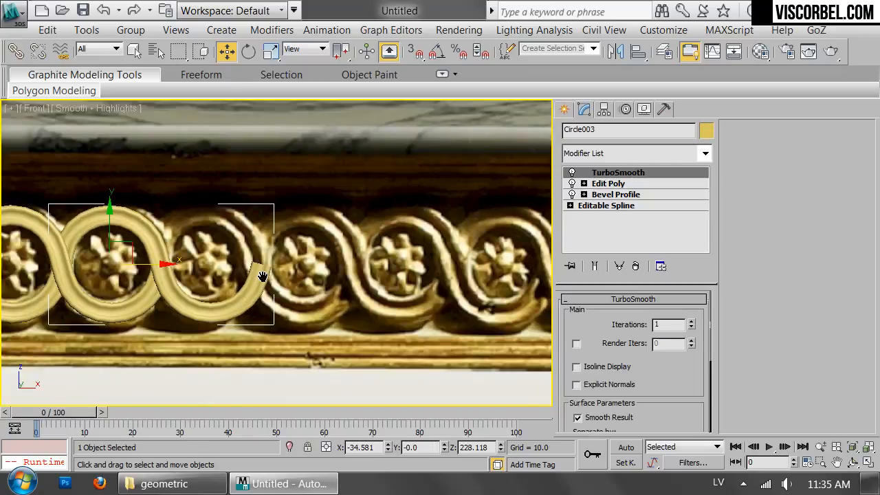
{"action": "mouse_move", "coordinate": [108, 265]}
{"action": "left_mouse_down", "text": "shift"}
{"action": "mouse_move", "coordinate": [224, 268]}
{"action": "mouse_move", "coordinate": [214, 274]}
{"action": "left_mouse_up", "text": "shift"}
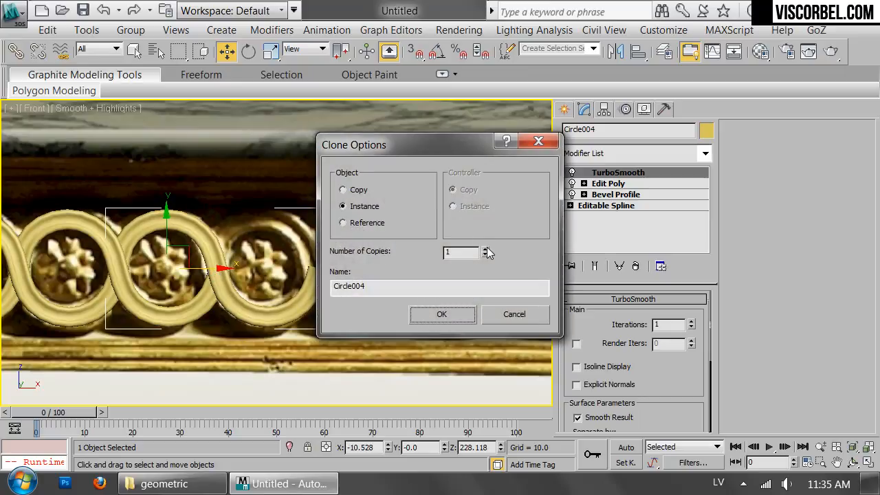
{"action": "left_click", "coordinate": [441, 314]}
{"action": "scroll", "coordinate": [474, 309], "scroll_direction": "down", "scroll_amount": 2}
{"action": "scroll", "coordinate": [309, 286], "scroll_direction": "up", "scroll_amount": 4}
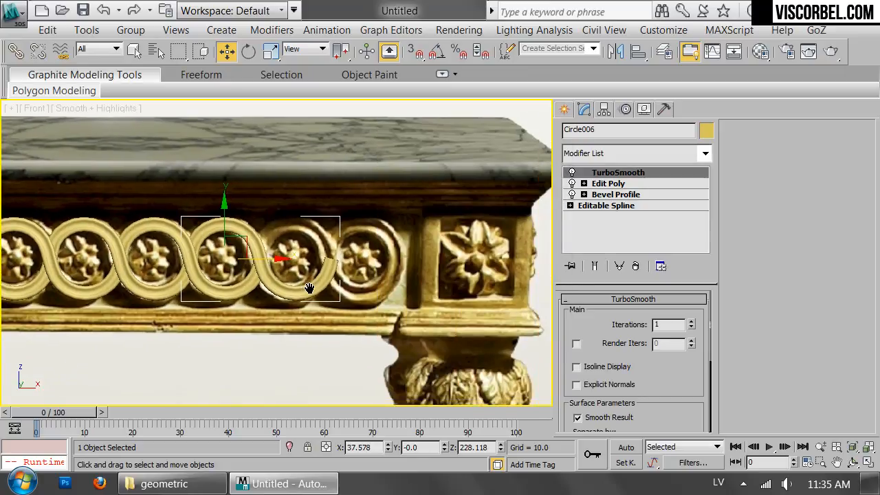
Step: Clone the untrimmed first scroll along X to about 64 as an independent copy at the far end of the row
{"action": "middle_click_drag", "start_coordinate": [360, 271], "coordinate": [422, 264]}
{"action": "left_click", "coordinate": [111, 227]}
{"action": "left_click", "coordinate": [103, 213]}
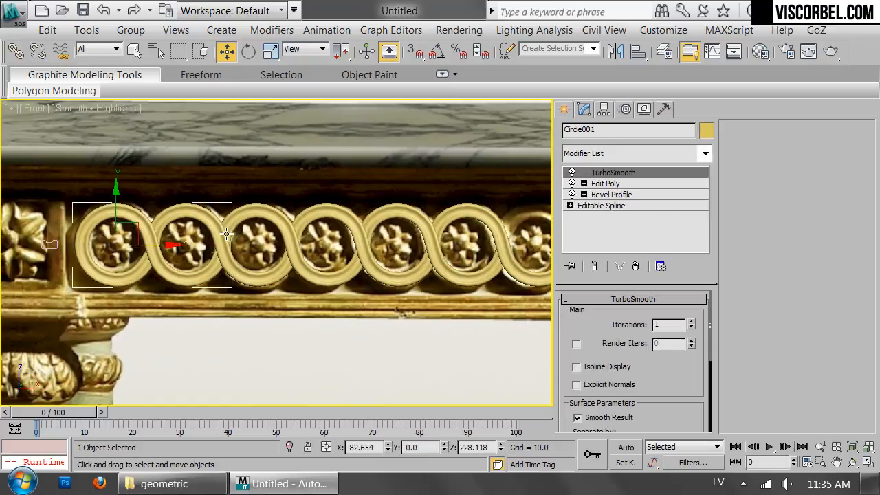
{"action": "middle_click_drag", "start_coordinate": [195, 230], "coordinate": [104, 232]}
{"action": "left_click_drag", "start_coordinate": [61, 247], "coordinate": [511, 245], "text": "shift"}
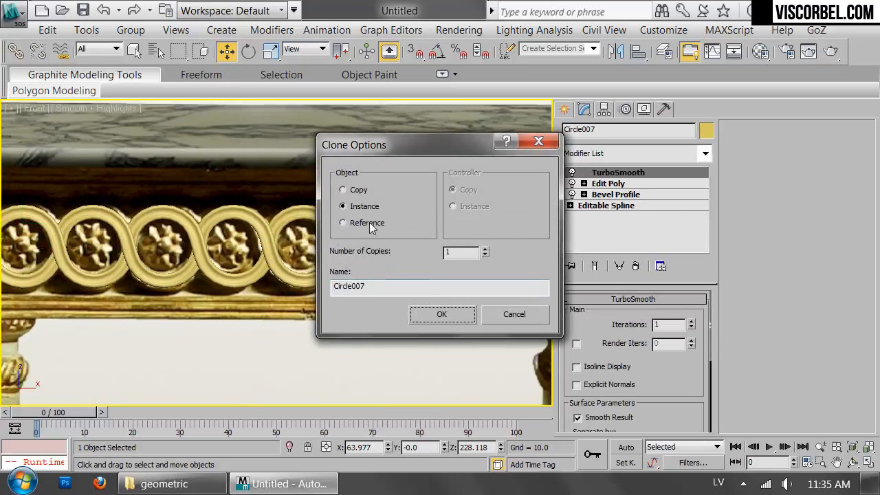
{"action": "left_click", "coordinate": [442, 314]}
Step: Rotate the copied end scroll half a turn in the front view with angle snapping on
{"action": "scroll", "coordinate": [502, 300], "scroll_direction": "up", "scroll_amount": 4}
{"action": "key", "text": "e"}
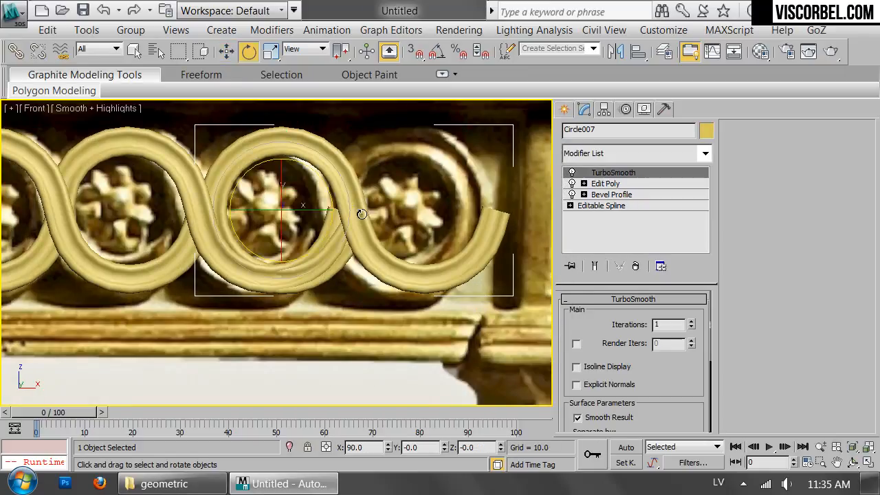
{"action": "key", "text": "a"}
{"action": "mouse_move", "coordinate": [313, 173]}
{"action": "left_mouse_down"}
{"action": "mouse_move", "coordinate": [385, 289]}
{"action": "mouse_move", "coordinate": [408, 359]}
{"action": "mouse_move", "coordinate": [371, 300]}
{"action": "left_mouse_up"}
Step: Move the rotated end scroll along X to about 86.5, fitting its closed circle around the last rosette
{"action": "key", "text": "w"}
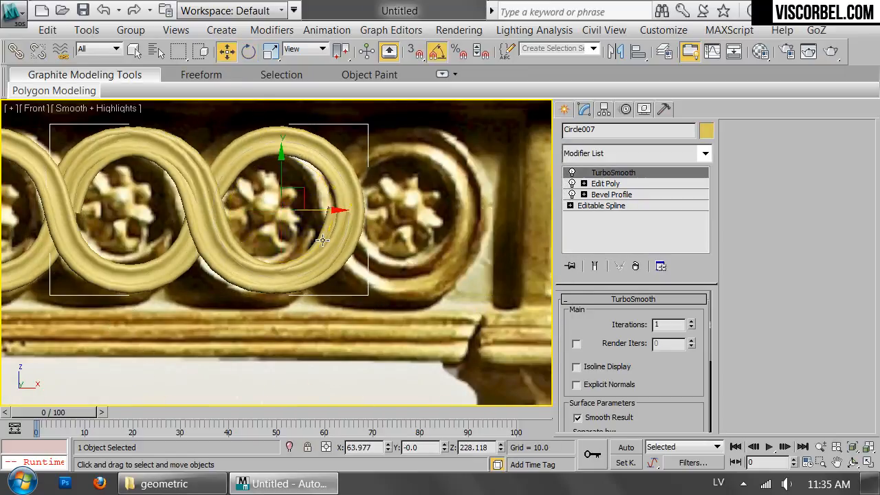
{"action": "left_click_drag", "start_coordinate": [313, 222], "coordinate": [449, 222]}
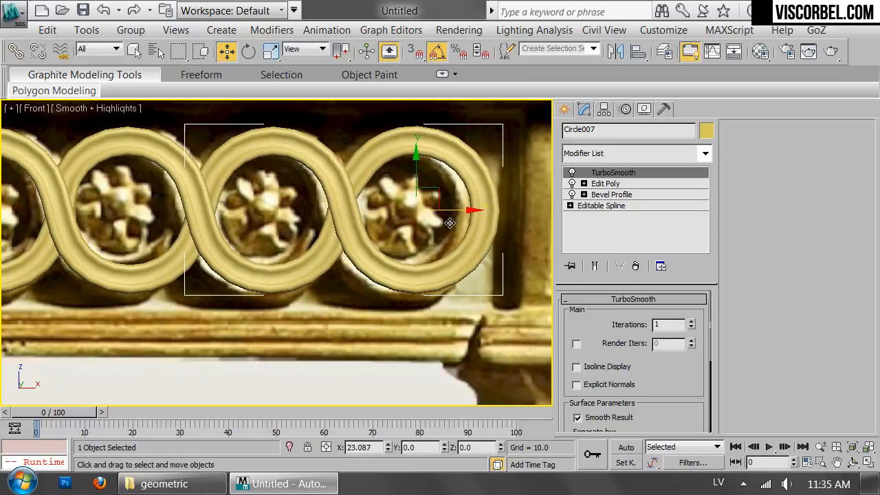
{"action": "scroll", "coordinate": [442, 221], "scroll_direction": "down", "scroll_amount": 3}
{"action": "scroll", "coordinate": [442, 234], "scroll_direction": "up", "scroll_amount": 5}
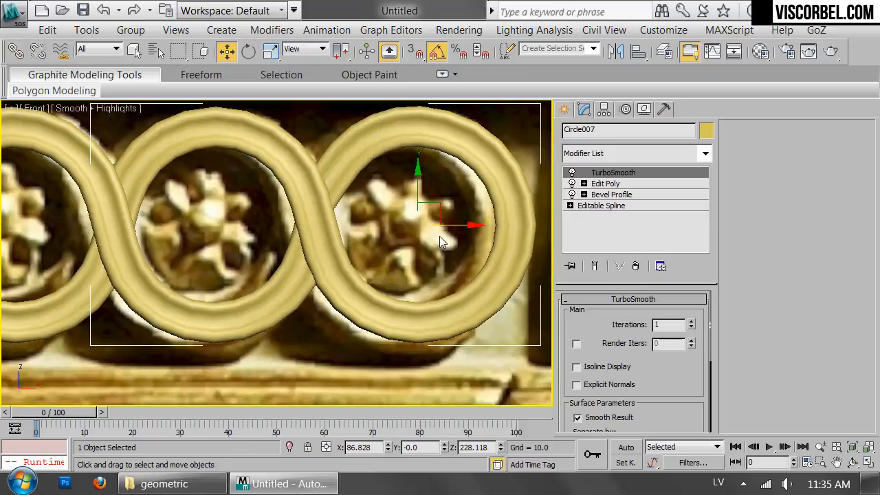
{"action": "left_click_drag", "start_coordinate": [448, 226], "coordinate": [447, 225]}
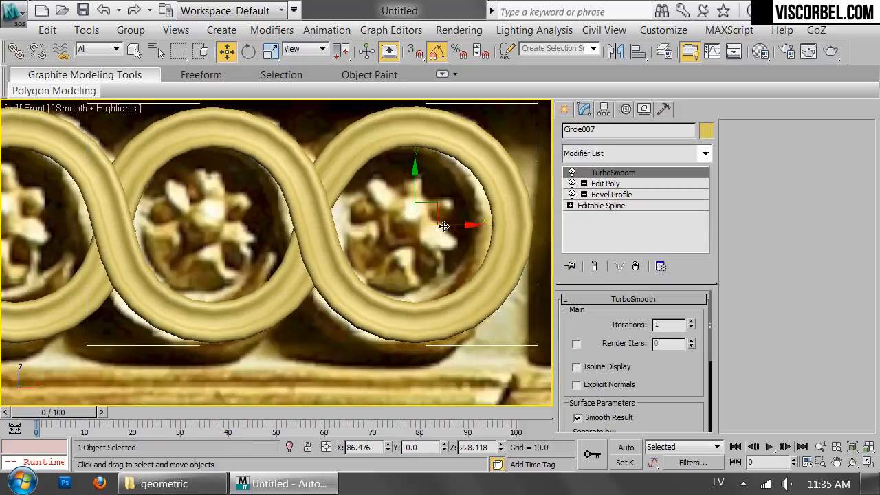
Step: Examine the completed scroll row from the perspective, top and front views
{"action": "key", "text": "p"}
{"action": "scroll", "coordinate": [395, 248], "scroll_direction": "down", "scroll_amount": 3}
{"action": "mouse_move", "coordinate": [393, 238]}
{"action": "middle_mouse_down", "text": "alt"}
{"action": "mouse_move", "coordinate": [344, 321]}
{"action": "mouse_move", "coordinate": [308, 290]}
{"action": "mouse_move", "coordinate": [355, 252]}
{"action": "mouse_move", "coordinate": [390, 253]}
{"action": "middle_mouse_up", "text": "alt"}
{"action": "left_click", "coordinate": [441, 165]}
{"action": "scroll", "coordinate": [363, 245], "scroll_direction": "down", "scroll_amount": 5}
{"action": "middle_click_drag", "start_coordinate": [279, 240], "coordinate": [383, 219], "text": "alt"}
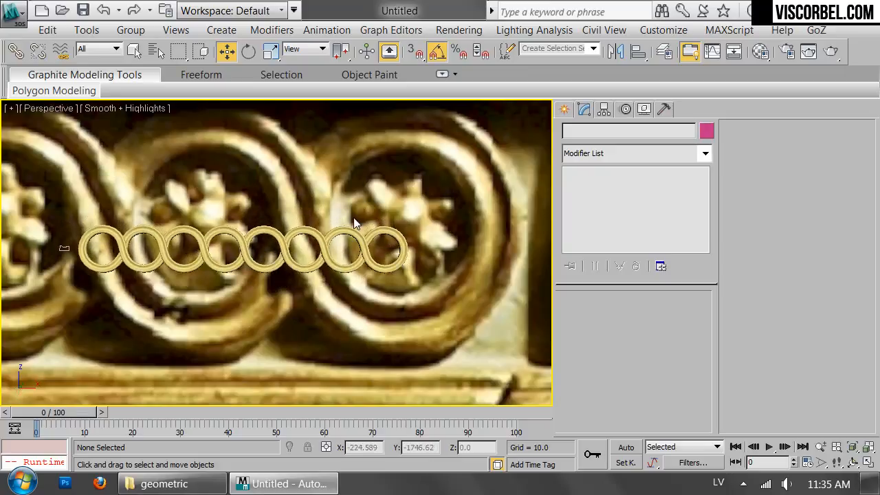
{"action": "key", "text": "t"}
{"action": "scroll", "coordinate": [286, 244], "scroll_direction": "down", "scroll_amount": 3}
{"action": "scroll", "coordinate": [286, 245], "scroll_direction": "up", "scroll_amount": 3}
{"action": "scroll", "coordinate": [287, 244], "scroll_direction": "down", "scroll_amount": 6}
{"action": "middle_click_drag", "start_coordinate": [282, 250], "coordinate": [277, 172], "text": "alt"}
{"action": "key", "text": "f"}
{"action": "scroll", "coordinate": [320, 231], "scroll_direction": "down", "scroll_amount": 2}
{"action": "middle_click_drag", "start_coordinate": [320, 231], "coordinate": [344, 206]}
{"action": "scroll", "coordinate": [194, 250], "scroll_direction": "up", "scroll_amount": 2}
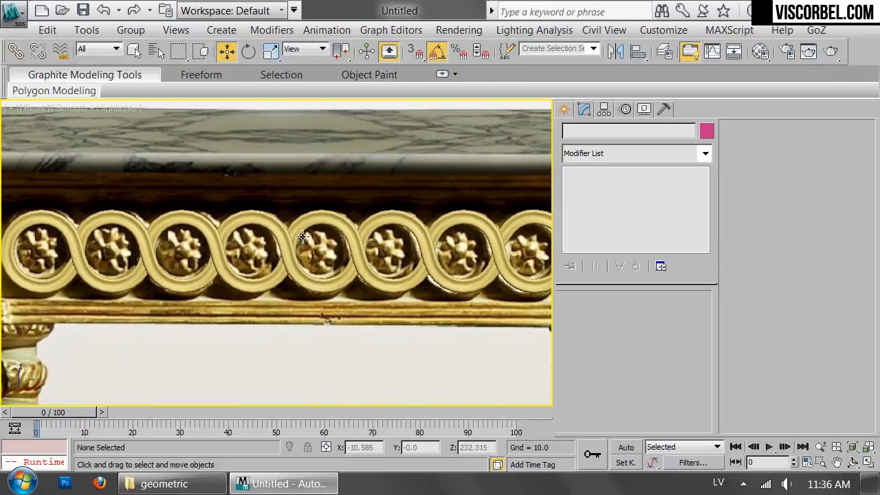
Step: Unhide all objects and fit the flower group inside the first scroll circle, scaling it uniformly to 112 percent
{"action": "right_click", "coordinate": [491, 224]}
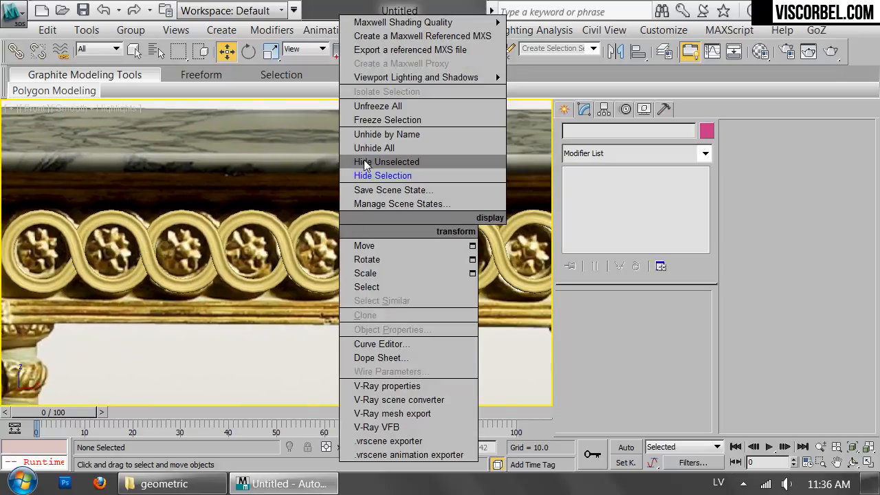
{"action": "left_click", "coordinate": [384, 148]}
{"action": "scroll", "coordinate": [343, 171], "scroll_direction": "down", "scroll_amount": 4}
{"action": "left_click", "coordinate": [307, 203]}
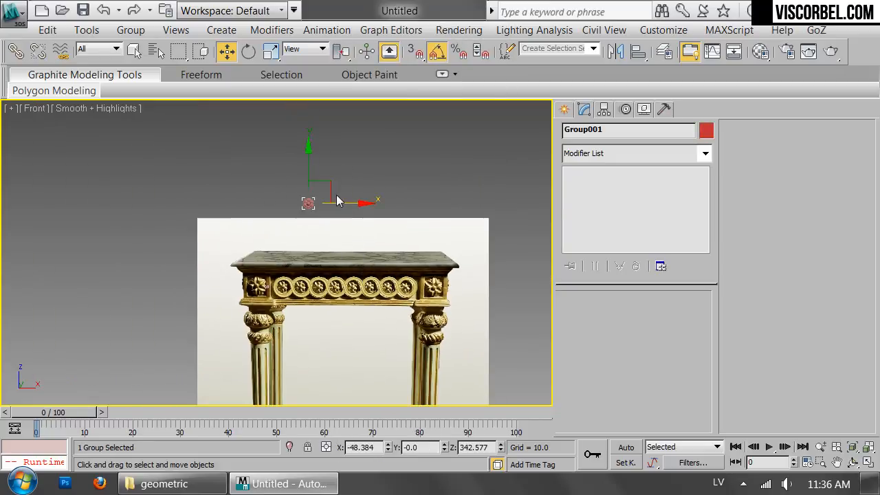
{"action": "left_click_drag", "start_coordinate": [330, 183], "coordinate": [308, 247]}
{"action": "key", "text": "z"}
{"action": "scroll", "coordinate": [304, 261], "scroll_direction": "down", "scroll_amount": 3}
{"action": "key", "text": "r"}
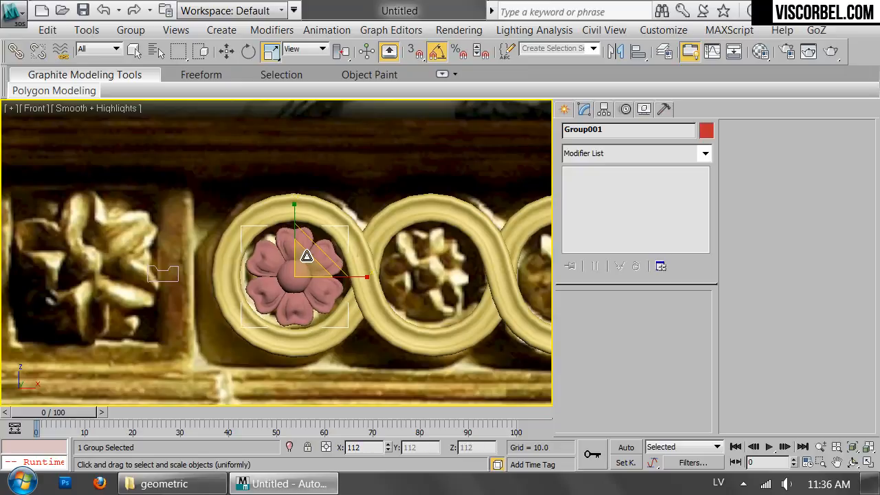
Step: Move the flower group along Y to about -1.555 in the left view, aligning its depth with the scrolls
{"action": "key", "text": "w"}
{"action": "key", "text": "l"}
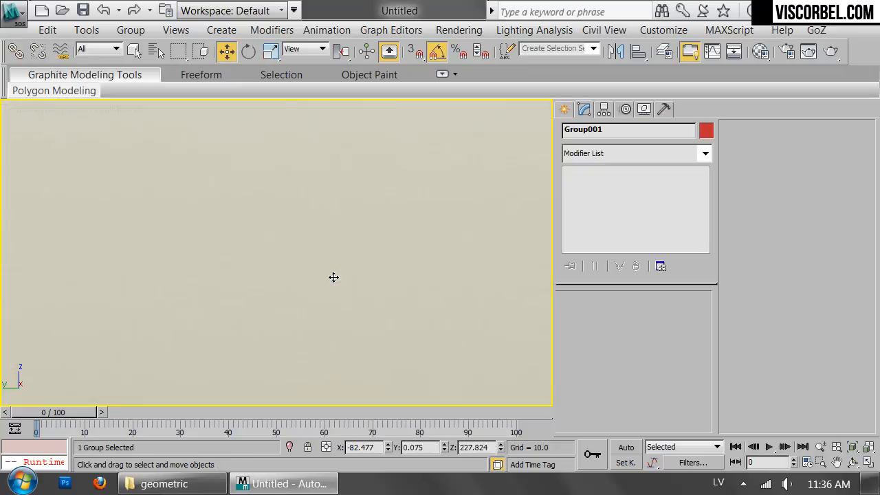
{"action": "left_click", "coordinate": [348, 238]}
{"action": "left_click", "coordinate": [336, 242]}
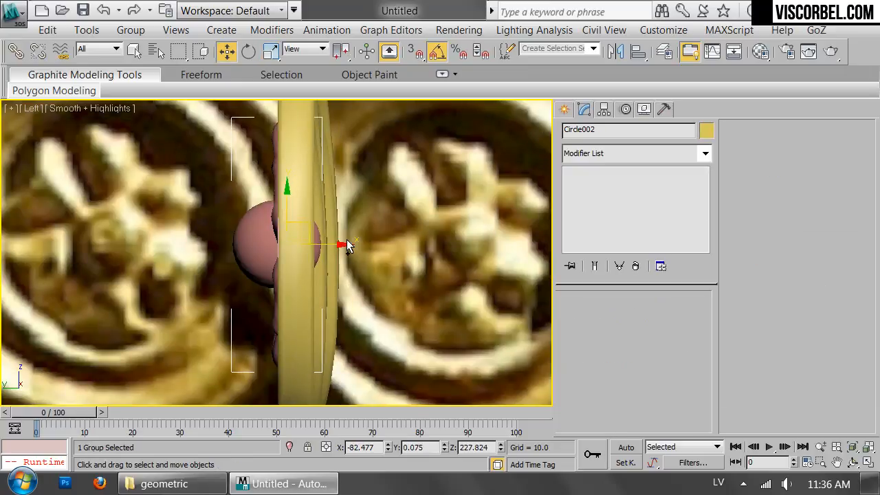
{"action": "left_click_drag", "start_coordinate": [335, 243], "coordinate": [359, 246]}
Step: Draw a backing box across the whole scroll row in the front view, about 206 wide, 40 long and 4 high
{"action": "key", "text": "f"}
{"action": "scroll", "coordinate": [359, 247], "scroll_direction": "down", "scroll_amount": 7}
{"action": "middle_click_drag", "start_coordinate": [408, 265], "coordinate": [206, 240]}
{"action": "left_click", "coordinate": [248, 177]}
{"action": "scroll", "coordinate": [275, 192], "scroll_direction": "down", "scroll_amount": 2}
{"action": "middle_click_drag", "start_coordinate": [347, 204], "coordinate": [305, 208]}
{"action": "right_click", "coordinate": [404, 196]}
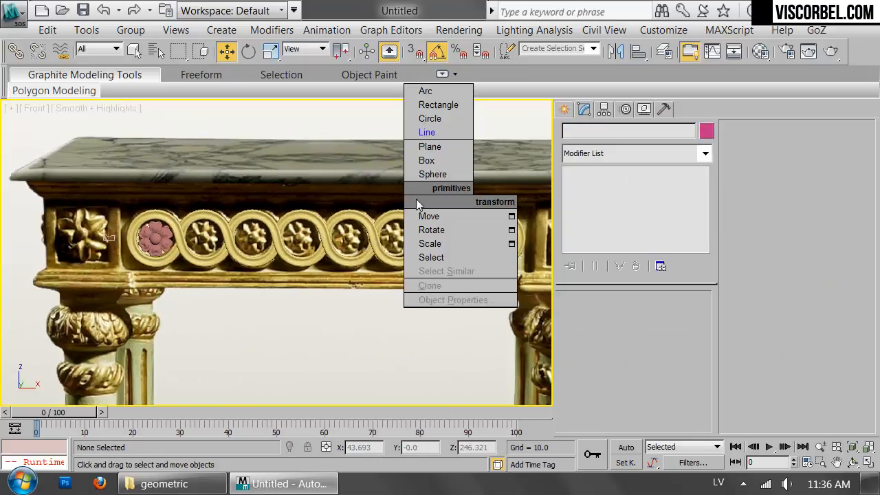
{"action": "left_click", "coordinate": [423, 160]}
{"action": "left_click_drag", "start_coordinate": [116, 198], "coordinate": [531, 273]}
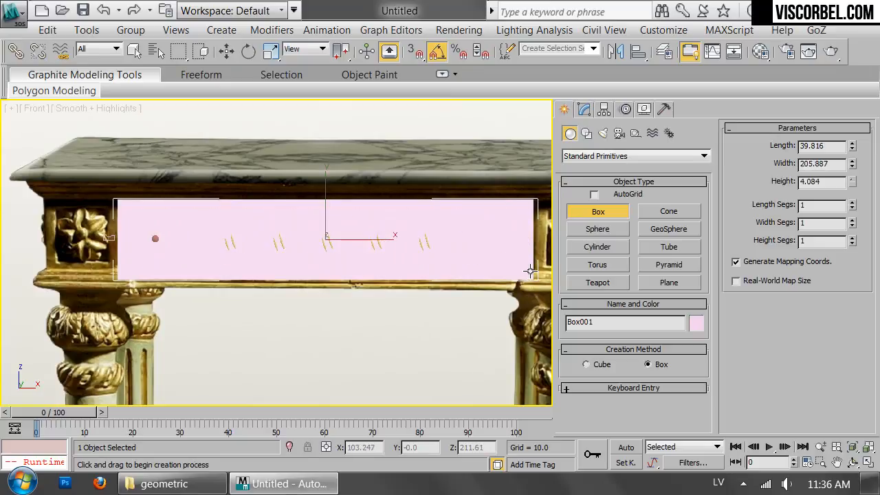
{"action": "left_click", "coordinate": [530, 271]}
Step: Move the backing box about 2.9 along Y in the top view so it sits behind the scrolls
{"action": "key", "text": "w"}
{"action": "key", "text": "t"}
{"action": "scroll", "coordinate": [300, 216], "scroll_direction": "up", "scroll_amount": 2}
{"action": "scroll", "coordinate": [309, 216], "scroll_direction": "down", "scroll_amount": 6}
{"action": "middle_click_drag", "start_coordinate": [382, 209], "coordinate": [281, 236]}
{"action": "mouse_move", "coordinate": [465, 216]}
{"action": "left_mouse_down"}
{"action": "mouse_move", "coordinate": [461, 196]}
{"action": "mouse_move", "coordinate": [465, 202]}
{"action": "left_mouse_up"}
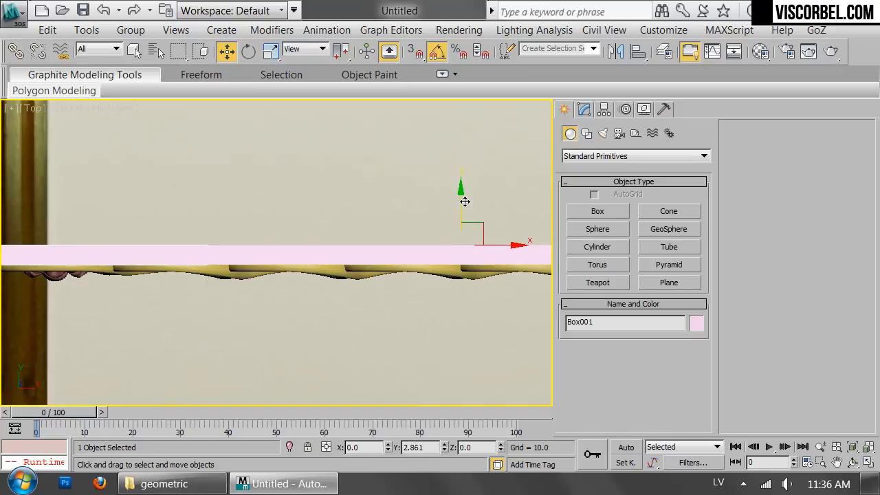
{"action": "key", "text": "f"}
{"action": "left_click", "coordinate": [305, 323]}
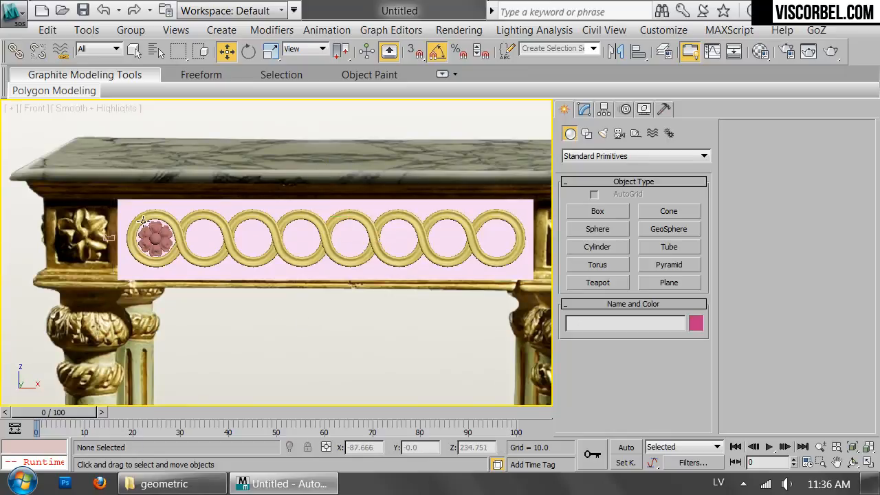
Step: Clone the flower group along X as instances to fill the remaining seven scroll circles
{"action": "left_click", "coordinate": [150, 239]}
{"action": "scroll", "coordinate": [156, 238], "scroll_direction": "up", "scroll_amount": 2}
{"action": "left_click_drag", "start_coordinate": [172, 236], "coordinate": [263, 238], "text": "shift"}
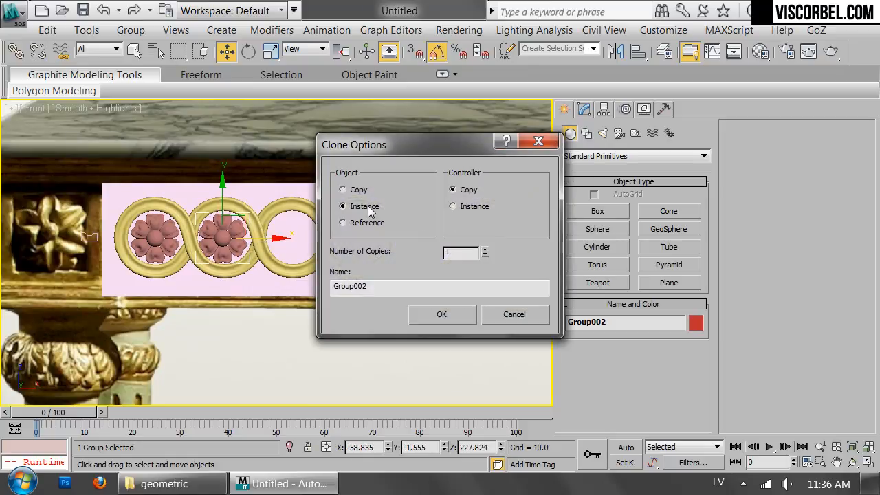
{"action": "left_click", "coordinate": [455, 312]}
{"action": "middle_click_drag", "start_coordinate": [500, 268], "coordinate": [239, 261]}
{"action": "scroll", "coordinate": [345, 257], "scroll_direction": "up", "scroll_amount": 3}
{"action": "left_click_drag", "start_coordinate": [286, 207], "coordinate": [436, 200]}
{"action": "left_click", "coordinate": [424, 310]}
Step: Center the off-center flower clones in their scroll circles along X, including those at about 37.8, -34.3 and -58.2
{"action": "middle_click_drag", "start_coordinate": [148, 216], "coordinate": [345, 268]}
{"action": "left_click_drag", "start_coordinate": [299, 259], "coordinate": [312, 260]}
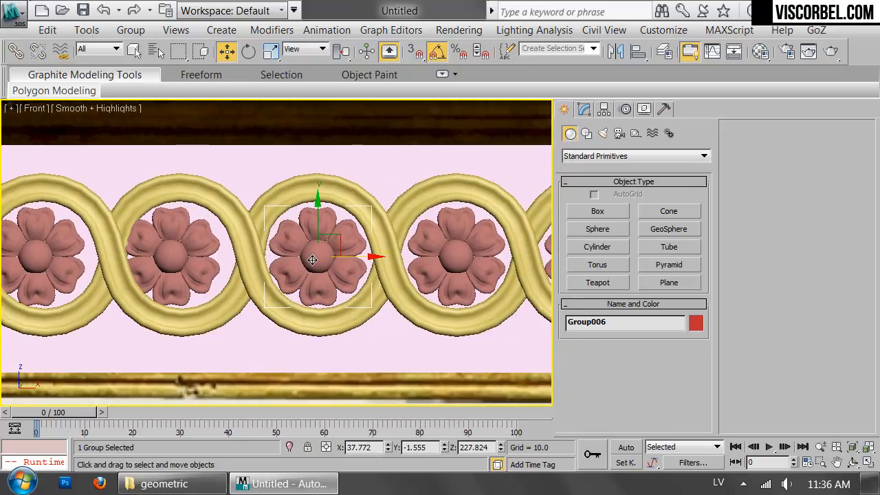
{"action": "left_click", "coordinate": [182, 253]}
{"action": "middle_click_drag", "start_coordinate": [187, 251], "coordinate": [355, 280]}
{"action": "left_click_drag", "start_coordinate": [318, 289], "coordinate": [324, 282]}
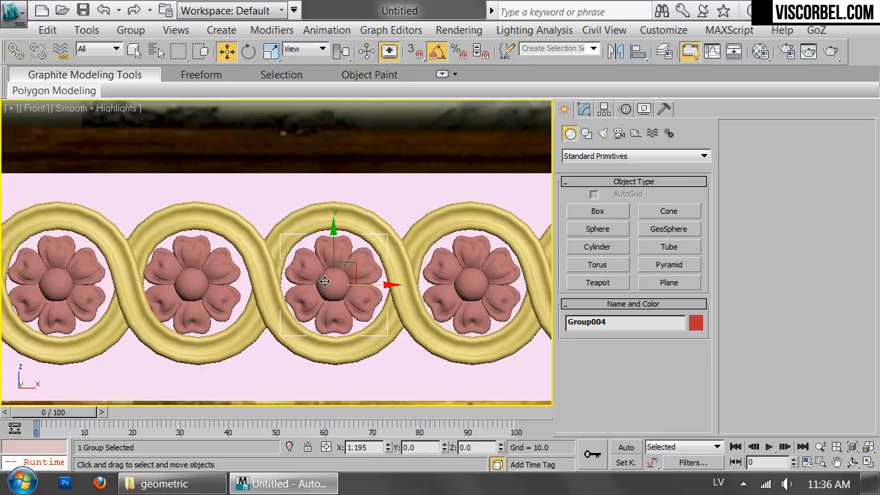
{"action": "left_click_drag", "start_coordinate": [187, 279], "coordinate": [191, 277]}
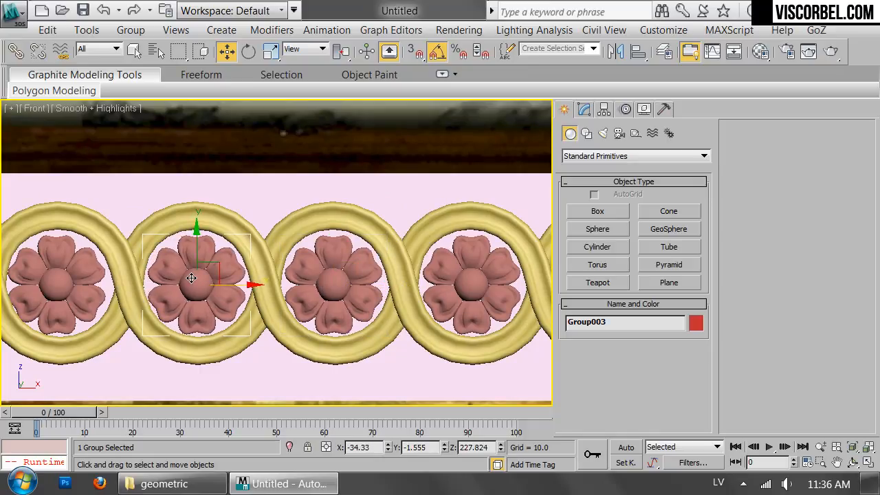
{"action": "middle_click_drag", "start_coordinate": [191, 278], "coordinate": [276, 251]}
{"action": "left_click_drag", "start_coordinate": [299, 281], "coordinate": [301, 275]}
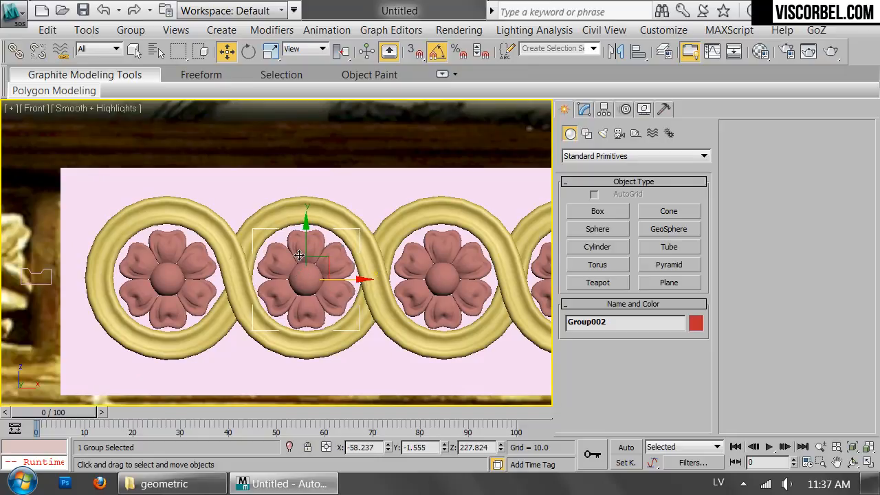
Step: Examine the assembled panel, scrolls and flowers in perspective, including their mesh edges
{"action": "key", "text": "p"}
{"action": "scroll", "coordinate": [370, 230], "scroll_direction": "down", "scroll_amount": 10}
{"action": "left_click", "coordinate": [479, 194]}
{"action": "middle_click_drag", "start_coordinate": [480, 194], "coordinate": [463, 221], "text": "alt"}
{"action": "left_click_drag", "start_coordinate": [240, 301], "coordinate": [240, 300]}
{"action": "left_click", "coordinate": [286, 294]}
{"action": "scroll", "coordinate": [273, 239], "scroll_direction": "up", "scroll_amount": 5}
{"action": "key", "text": "F4"}
{"action": "key", "text": "F4"}
Step: Select all seven scrolls in the row and scale them to about 148 percent along Y in the top view
{"action": "left_click", "coordinate": [296, 204], "text": "ctrl"}
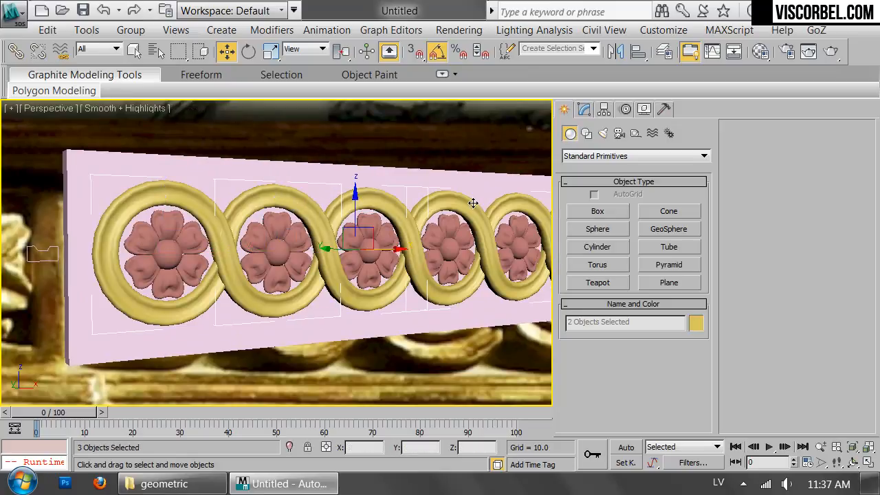
{"action": "left_click", "coordinate": [473, 203], "text": "ctrl"}
{"action": "key", "text": "F3"}
{"action": "middle_click_drag", "start_coordinate": [485, 213], "coordinate": [384, 254]}
{"action": "left_click", "coordinate": [275, 236], "text": "ctrl"}
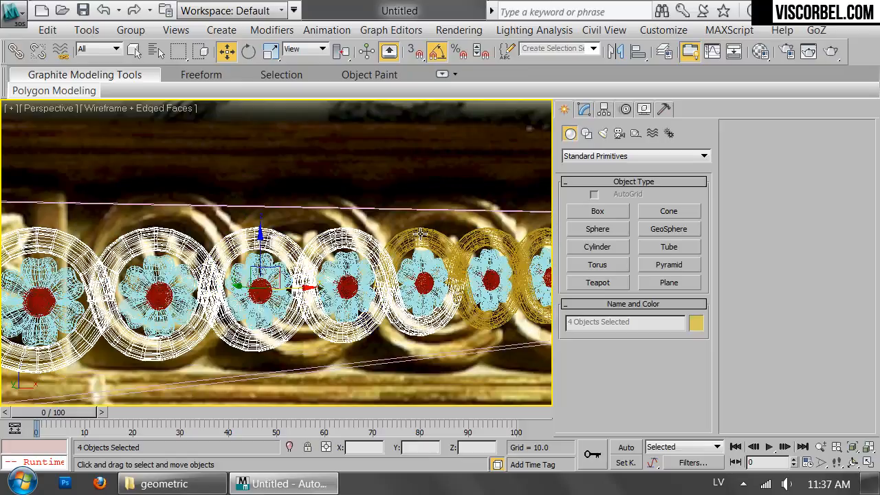
{"action": "left_click", "coordinate": [420, 235], "text": "ctrl"}
{"action": "left_click", "coordinate": [487, 235], "text": "ctrl"}
{"action": "left_click", "coordinate": [525, 242], "text": "ctrl"}
{"action": "scroll", "coordinate": [525, 242], "scroll_direction": "down", "scroll_amount": 3}
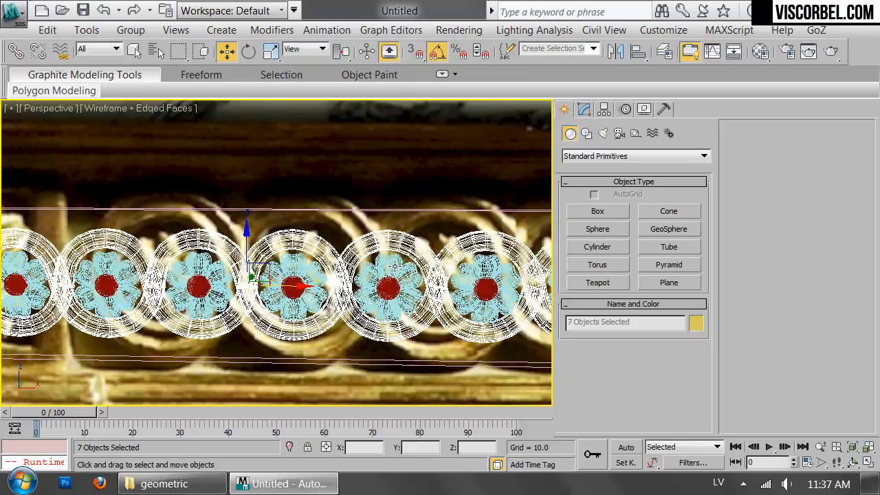
{"action": "key", "text": "t"}
{"action": "scroll", "coordinate": [310, 204], "scroll_direction": "up", "scroll_amount": 4}
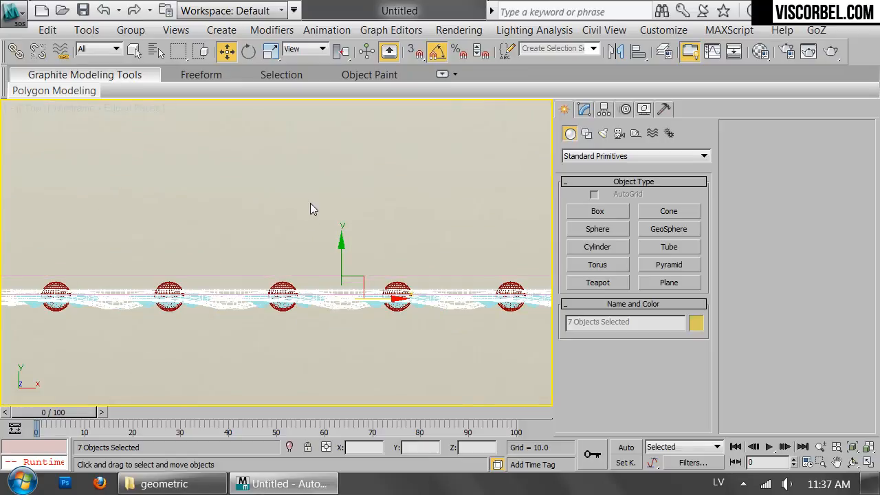
{"action": "key", "text": "r"}
{"action": "left_click_drag", "start_coordinate": [375, 328], "coordinate": [373, 307]}
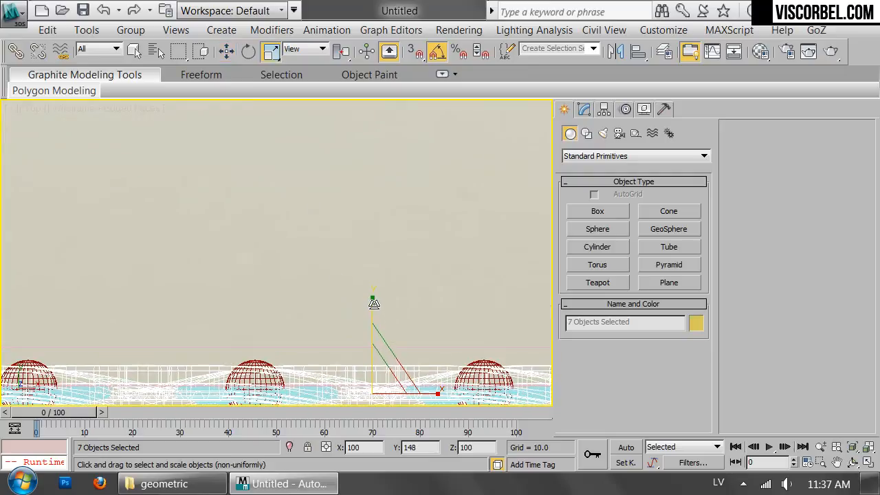
Step: Move the thickened scrolls slightly forward along Y in the top view and check their depth in perspective
{"action": "key", "text": "w"}
{"action": "left_click_drag", "start_coordinate": [372, 341], "coordinate": [372, 349]}
{"action": "key", "text": "p"}
{"action": "key", "text": "z"}
{"action": "middle_click_drag", "start_coordinate": [284, 342], "coordinate": [339, 214], "text": "alt"}
{"action": "scroll", "coordinate": [342, 198], "scroll_direction": "up", "scroll_amount": 5}
{"action": "scroll", "coordinate": [262, 252], "scroll_direction": "down", "scroll_amount": 3}
Step: Scale all eight flower groups to about 130 percent along Y and move them forward about 0.4
{"action": "left_click", "coordinate": [139, 258]}
{"action": "left_click", "coordinate": [205, 256], "text": "ctrl"}
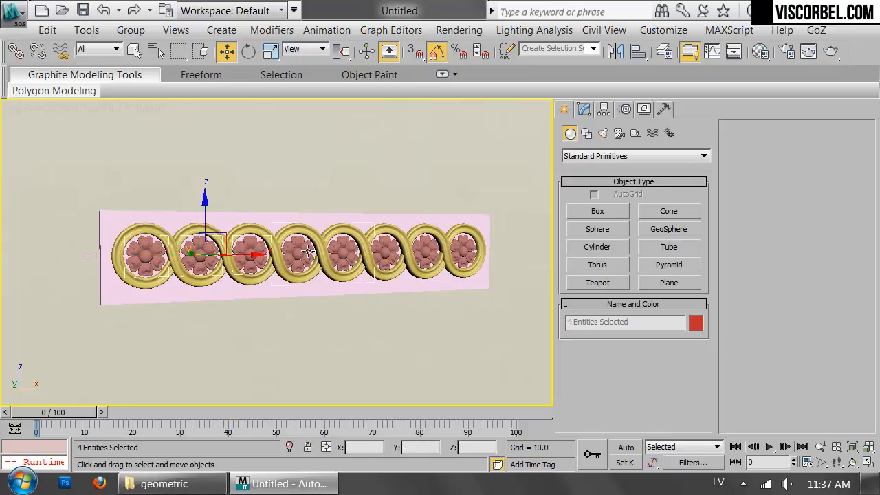
{"action": "middle_click_drag", "start_coordinate": [462, 250], "coordinate": [341, 207], "text": "alt"}
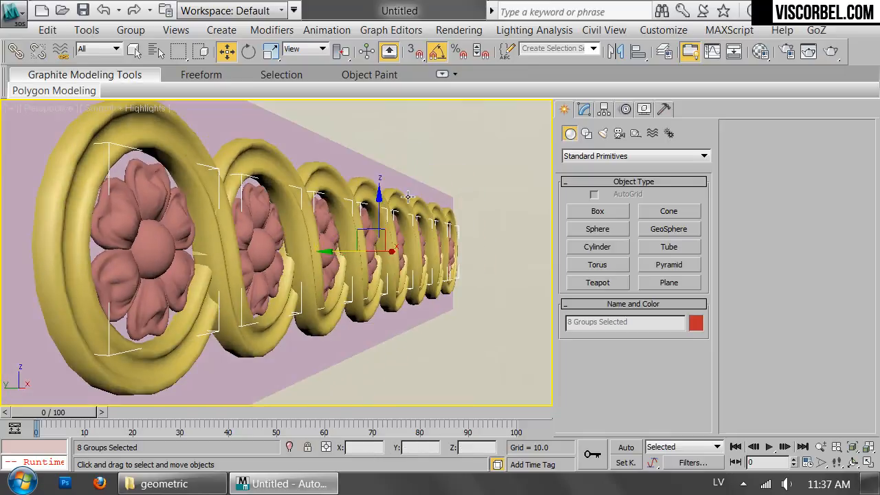
{"action": "left_click_drag", "start_coordinate": [442, 254], "coordinate": [457, 256]}
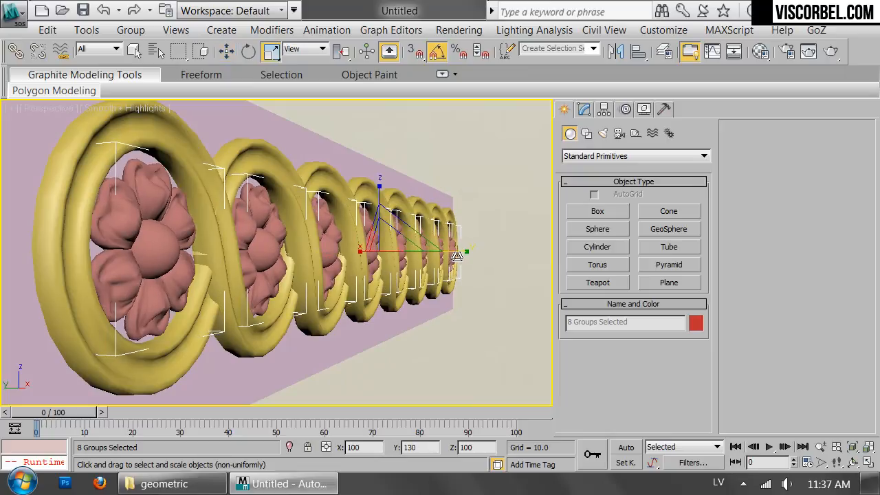
{"action": "key", "text": "w"}
{"action": "left_click_drag", "start_coordinate": [333, 251], "coordinate": [334, 251]}
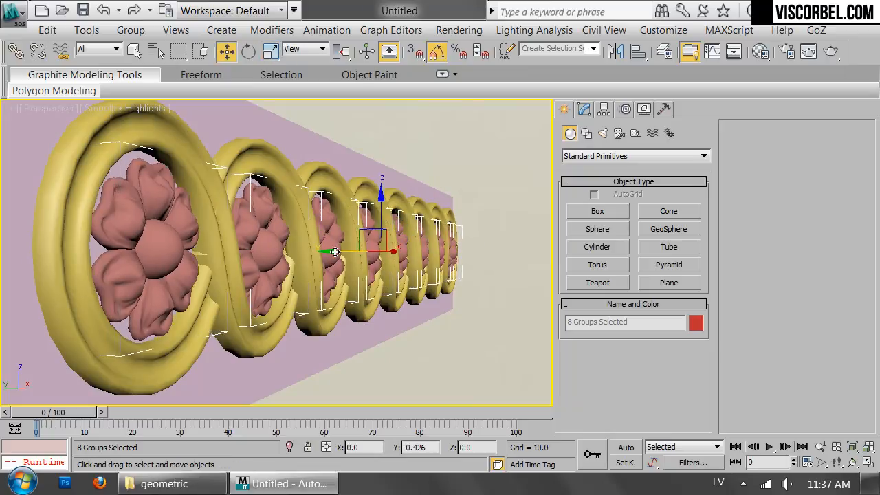
Step: Assign the red VRayMtl Material #1 to all objects of the frieze
{"action": "scroll", "coordinate": [353, 252], "scroll_direction": "down", "scroll_amount": 5}
{"action": "middle_click_drag", "start_coordinate": [354, 252], "coordinate": [313, 255], "text": "alt"}
{"action": "scroll", "coordinate": [313, 255], "scroll_direction": "up", "scroll_amount": 3}
{"action": "key", "text": "ctrl+a"}
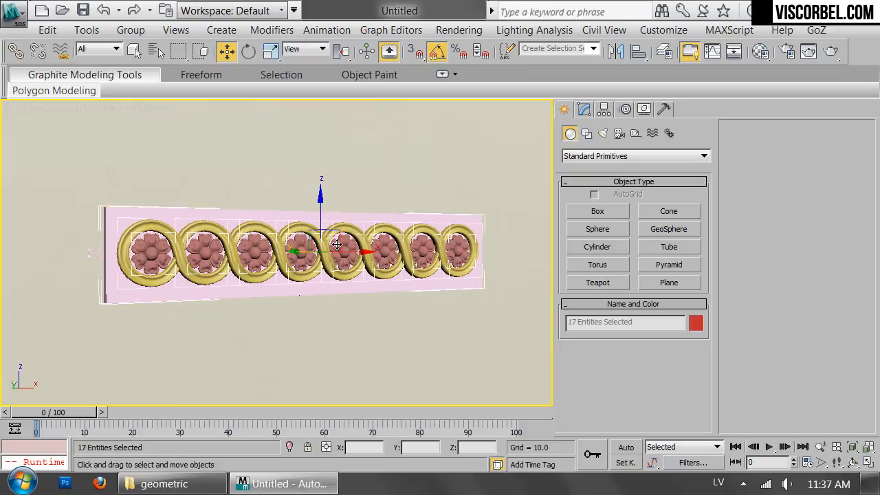
{"action": "key", "text": "m"}
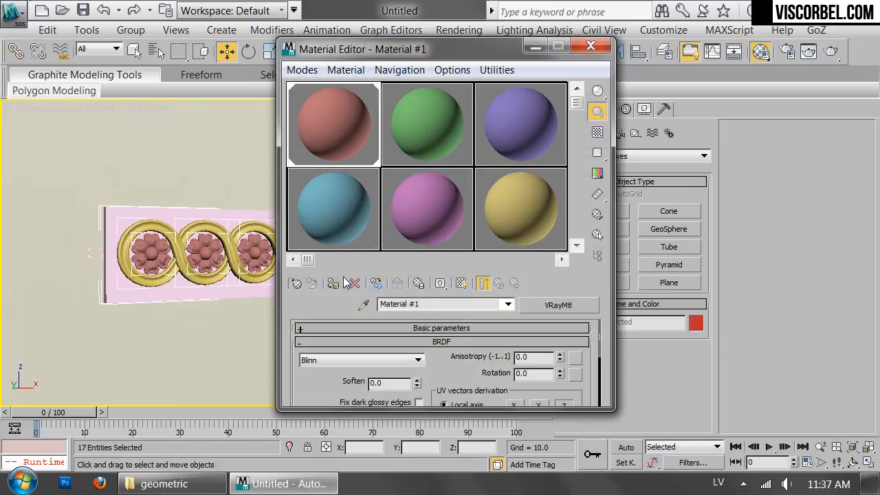
{"action": "left_click", "coordinate": [335, 283]}
{"action": "left_click", "coordinate": [590, 46]}
{"action": "left_click", "coordinate": [512, 157]}
{"action": "middle_click_drag", "start_coordinate": [495, 166], "coordinate": [473, 169], "text": "alt"}
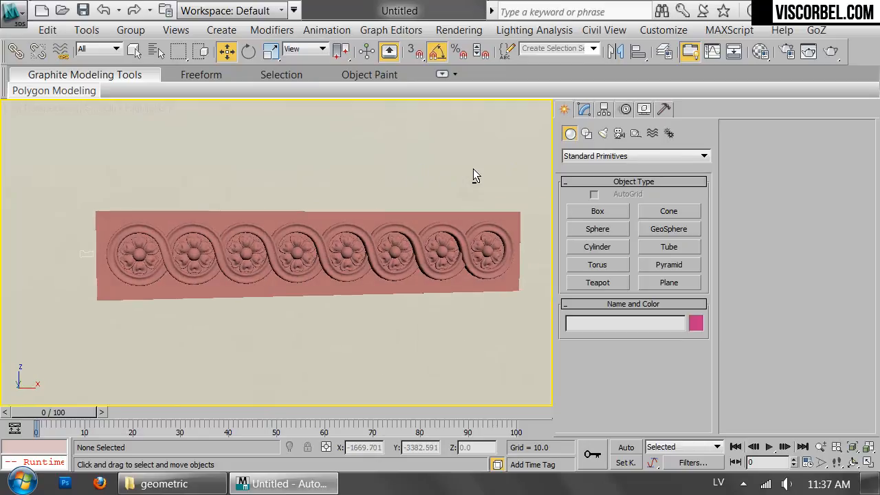